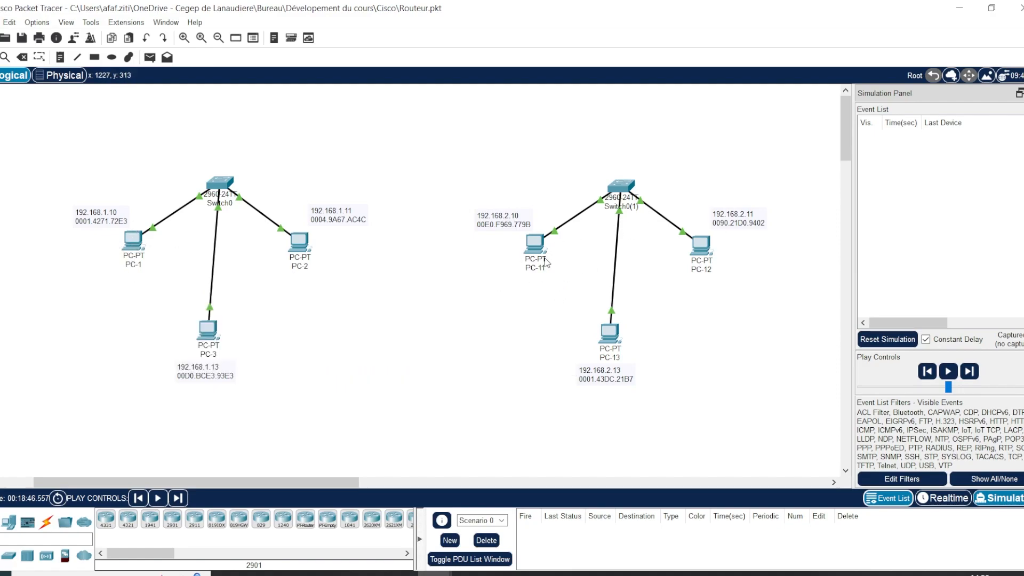
# Send a simple PDU from PC-1 to PC-11 and run the simulation.
pyautogui.click(150, 57)
pyautogui.click(134, 241)
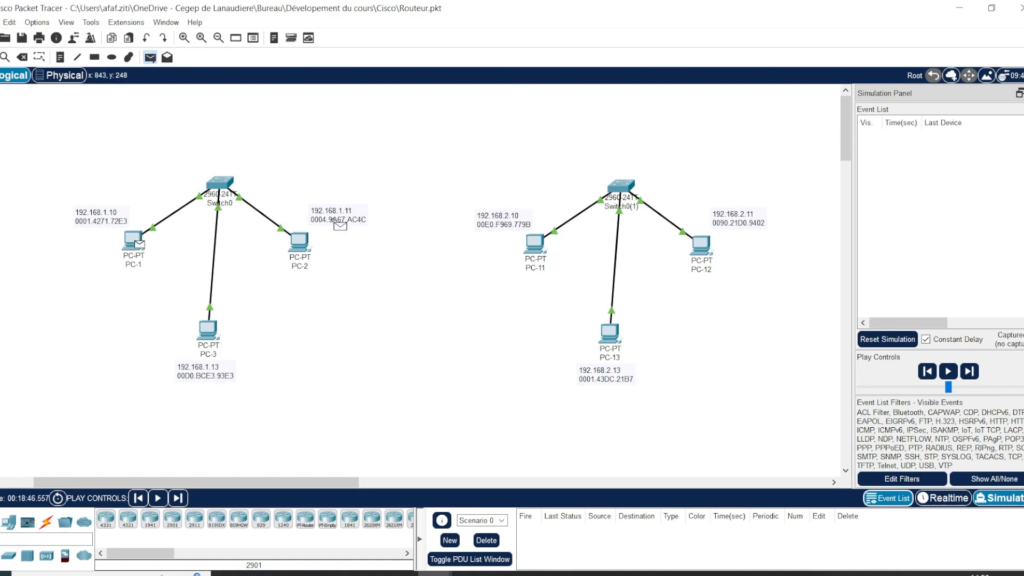
pyautogui.click(535, 244)
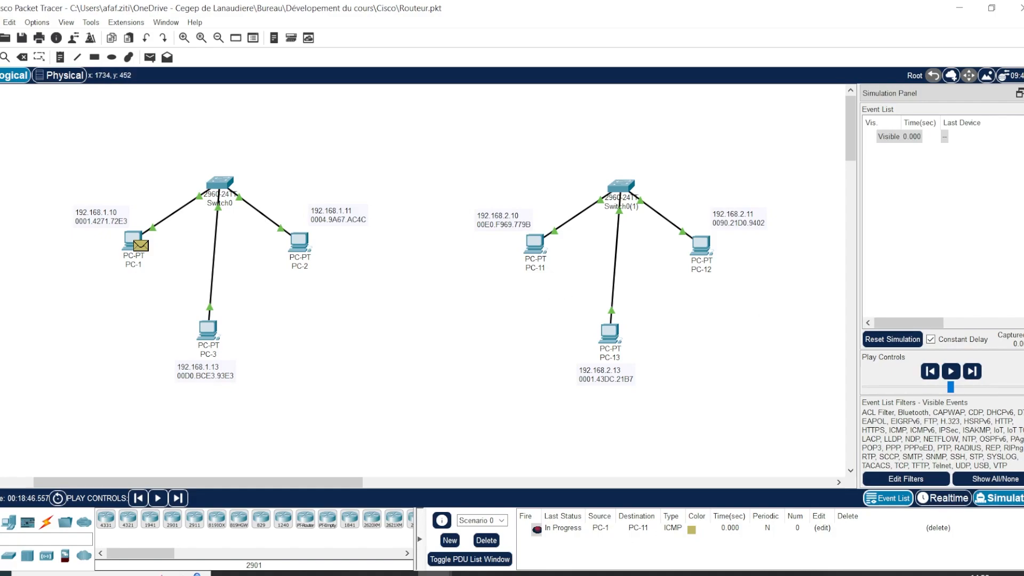
pyautogui.click(955, 376)
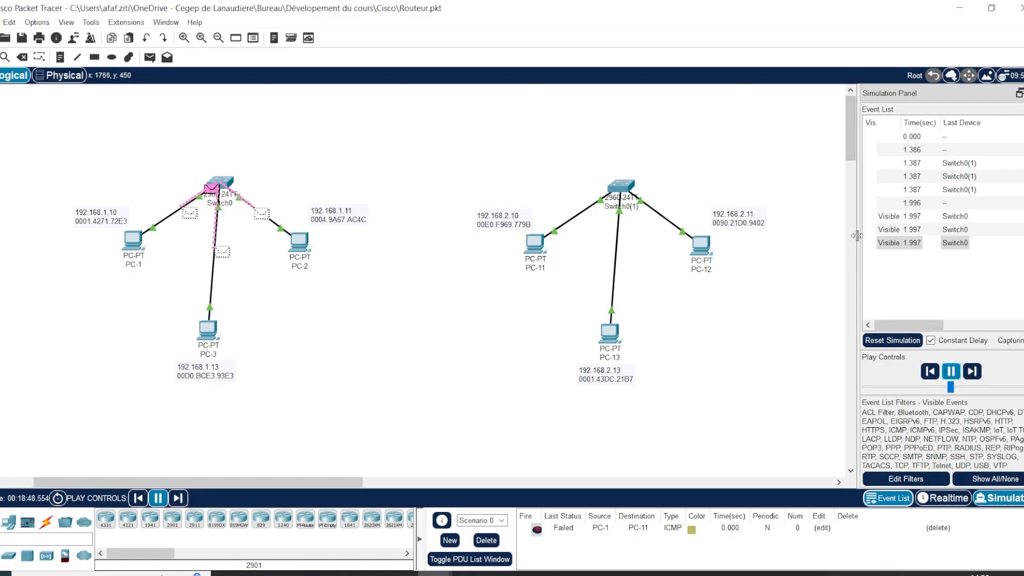
# Widen the simulation event list and examine the OSI model details of the ICMP packet at PC-1.
pyautogui.moveTo(861, 243); pyautogui.dragTo(748, 238)
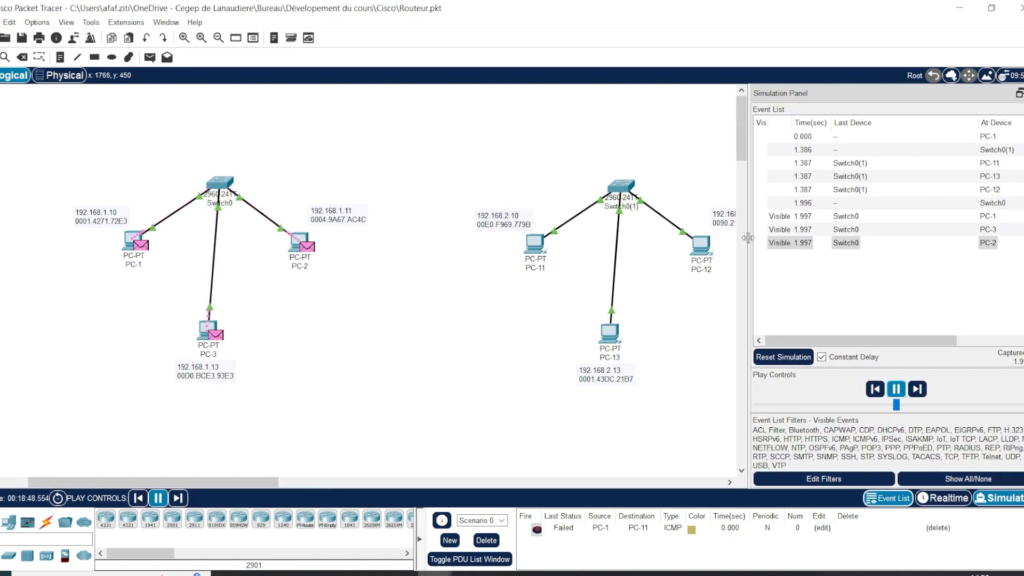
pyautogui.click(772, 344)
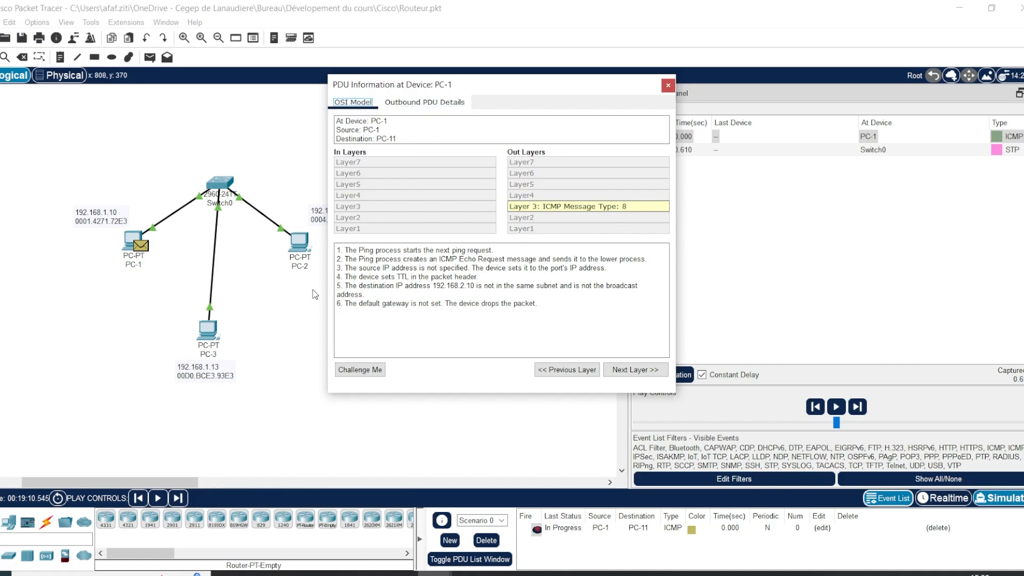
pyautogui.moveTo(528, 87); pyautogui.dragTo(842, 74)
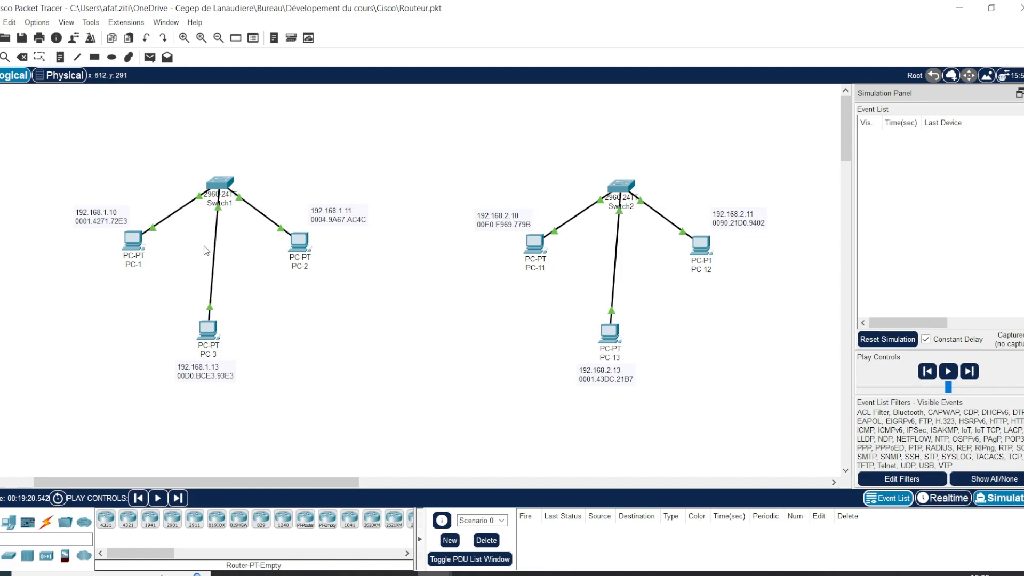
# Add a note reading "Sous réseau: 192.168.1.0" above the Switch1 network.
pyautogui.click(62, 59)
pyautogui.click(54, 137)
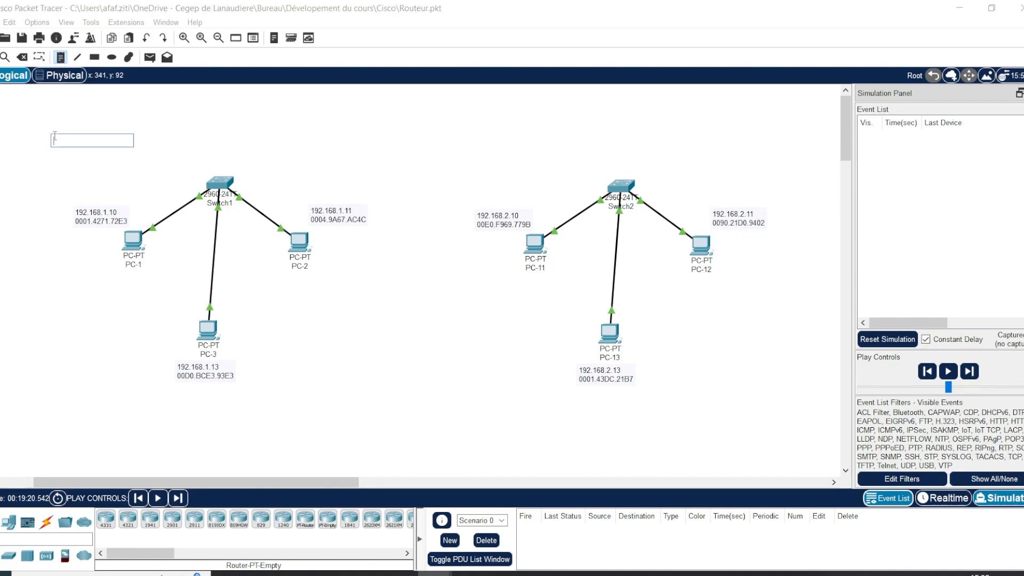
pyautogui.write('Sous réseau: 19')
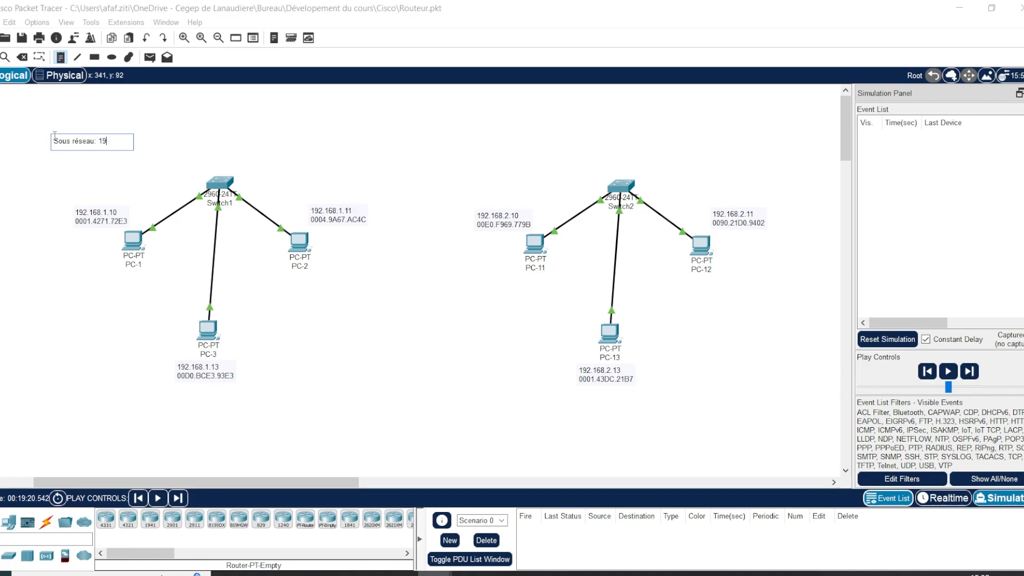
pyautogui.write('2.168.1.0')
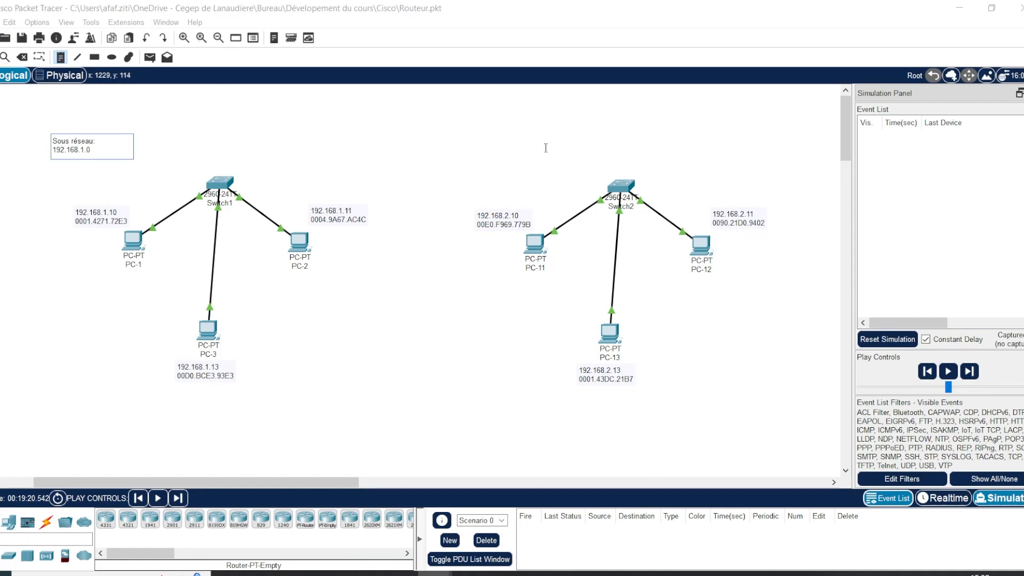
# Add a note reading "Sous réseau : 192.168.2.0" above the Switch2 network.
pyautogui.click(527, 146)
pyautogui.write('Sous résea')
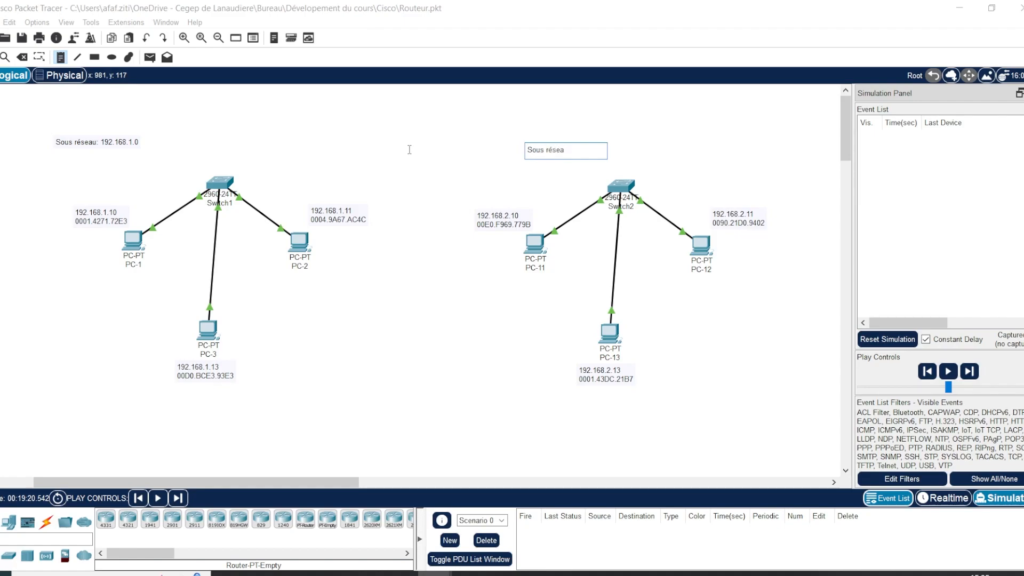
pyautogui.write('u : 192.168.2.0')
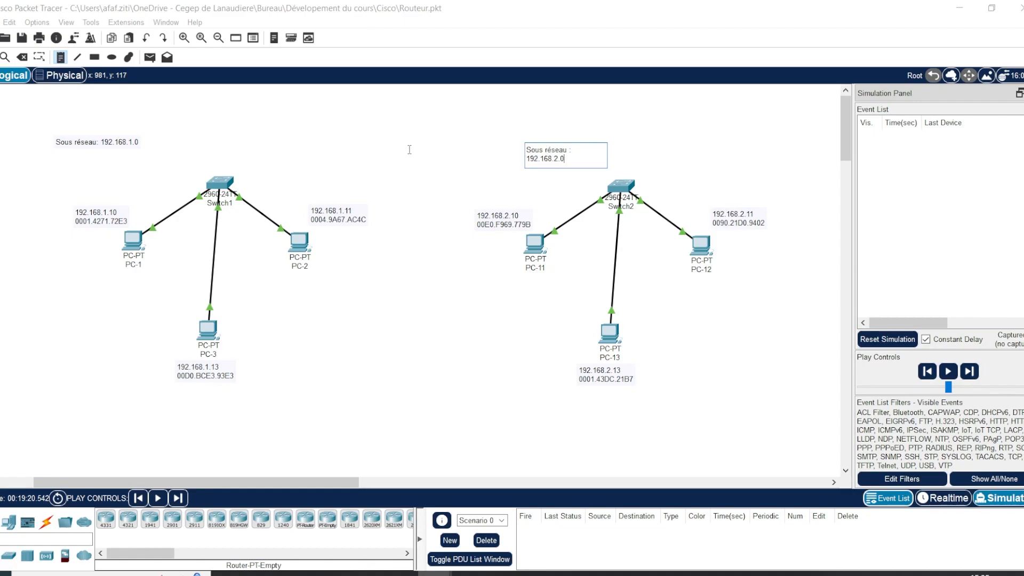
pyautogui.click(387, 162)
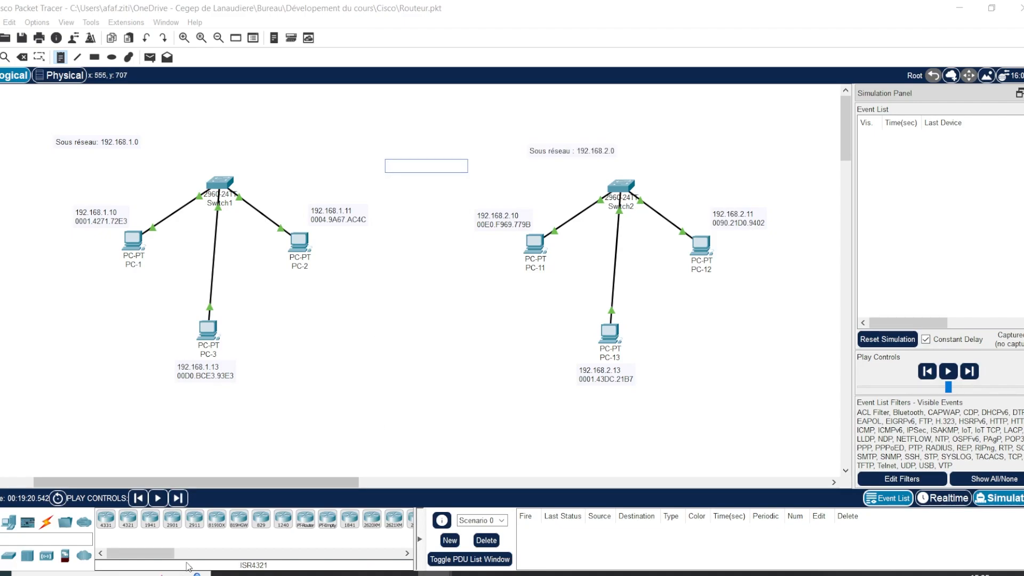
# Place an ISR4331 router in the workspace midway between Switch1 and Switch2.
pyautogui.click(0, 523)
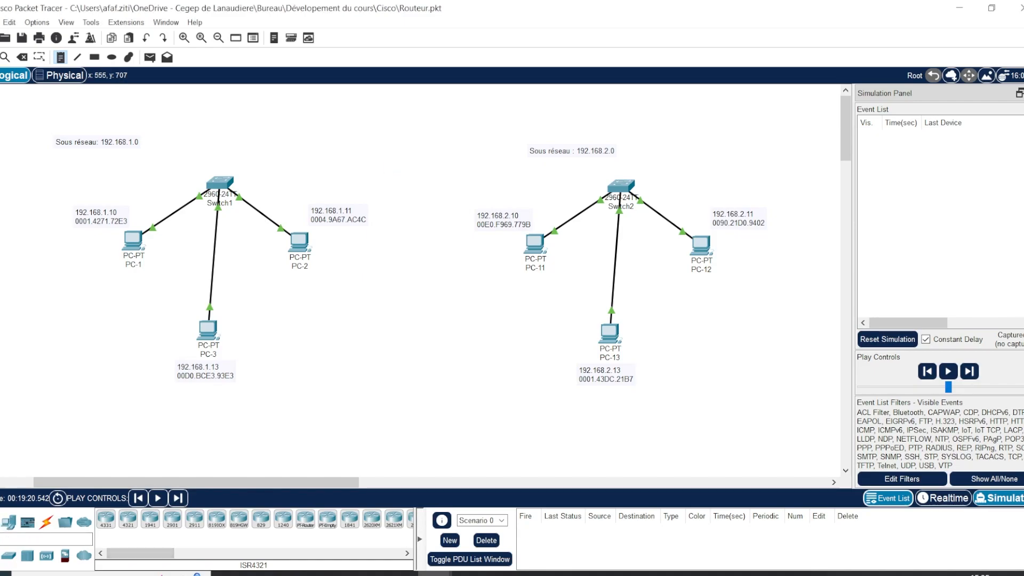
pyautogui.click(8, 557)
pyautogui.click(29, 559)
pyautogui.click(0, 558)
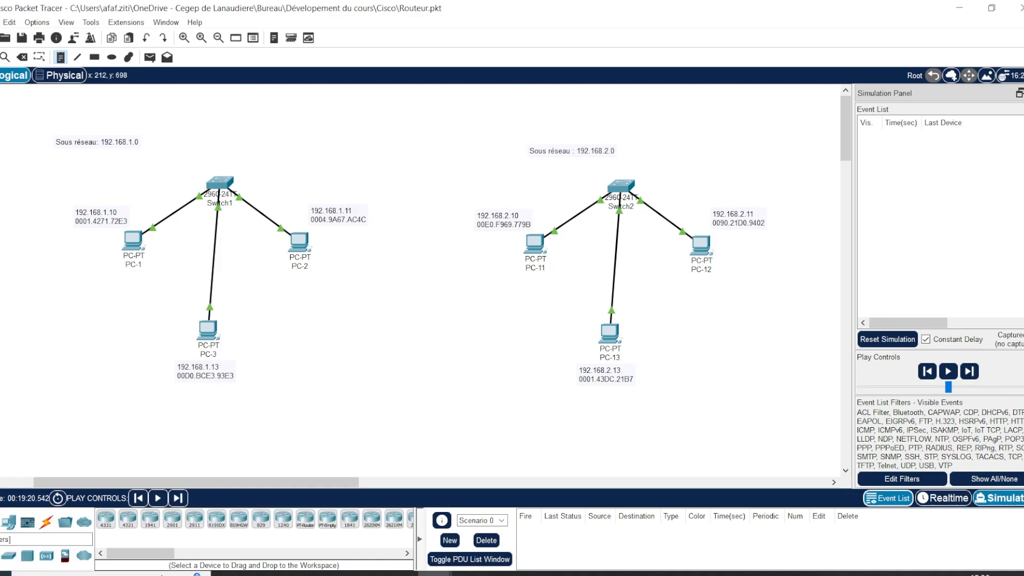
pyautogui.click(103, 528)
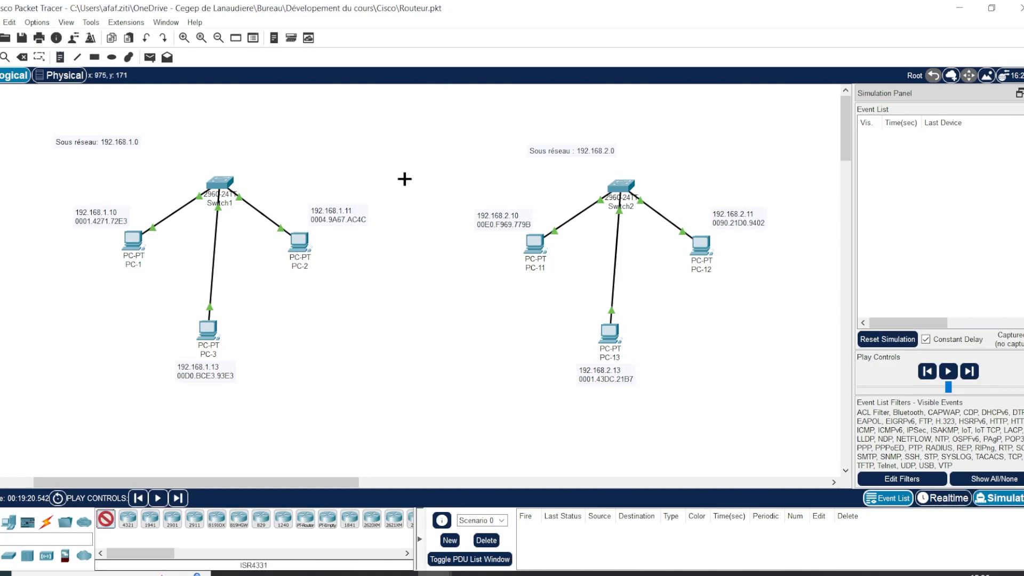
pyautogui.click(389, 129)
pyautogui.moveTo(390, 134); pyautogui.dragTo(414, 178)
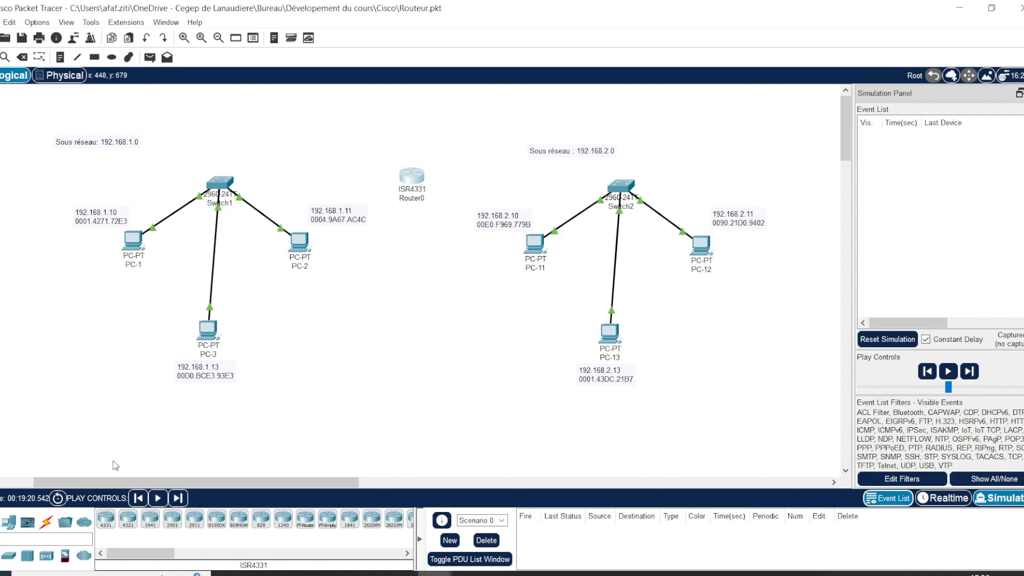
# Connect Switch1's GigabitEthernet0/1 to the router's GigabitEthernet0/0/0 with a copper straight-through cable.
pyautogui.click(46, 522)
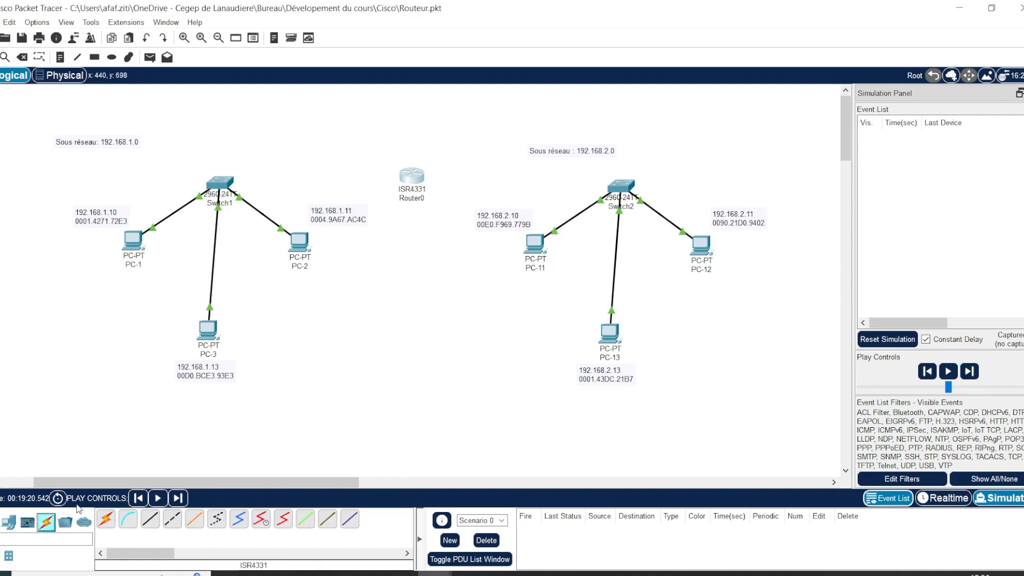
pyautogui.click(150, 522)
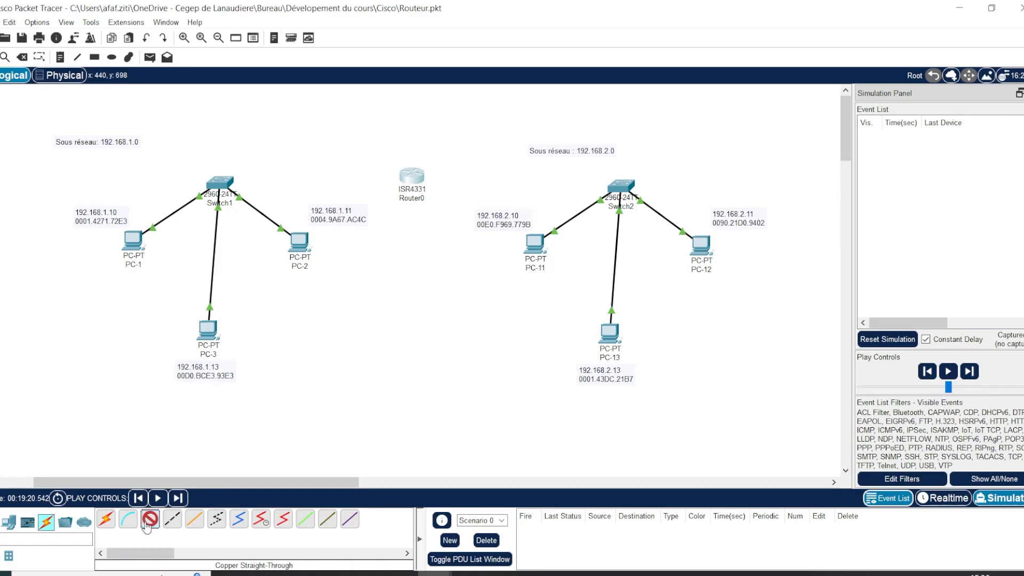
pyautogui.click(228, 188)
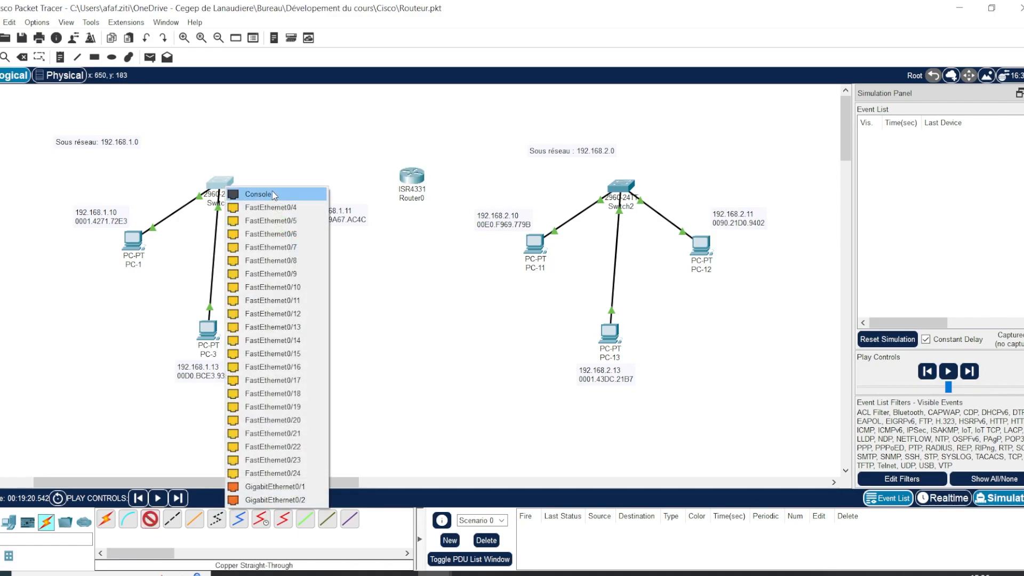
pyautogui.click(287, 487)
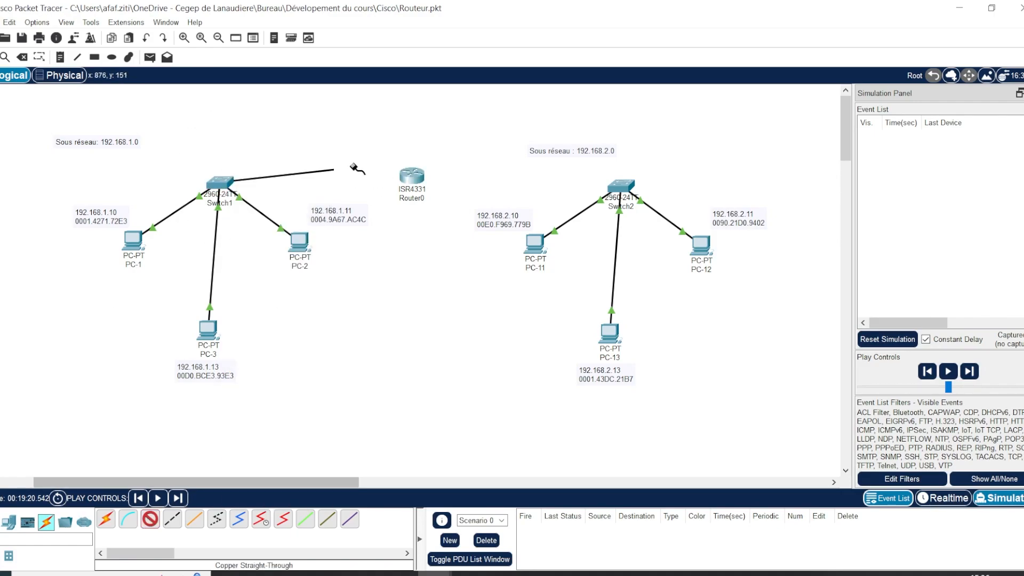
pyautogui.click(409, 175)
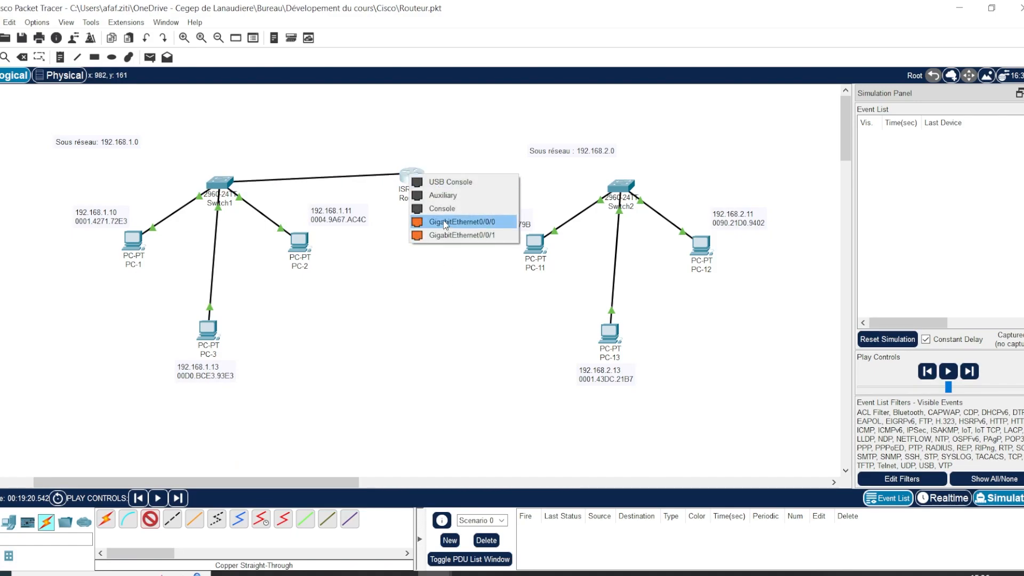
pyautogui.click(446, 222)
# Connect the router's GigabitEthernet0/0/1 to Switch2's GigabitEthernet0/1 with a copper straight-through cable.
pyautogui.click(150, 519)
pyautogui.click(420, 177)
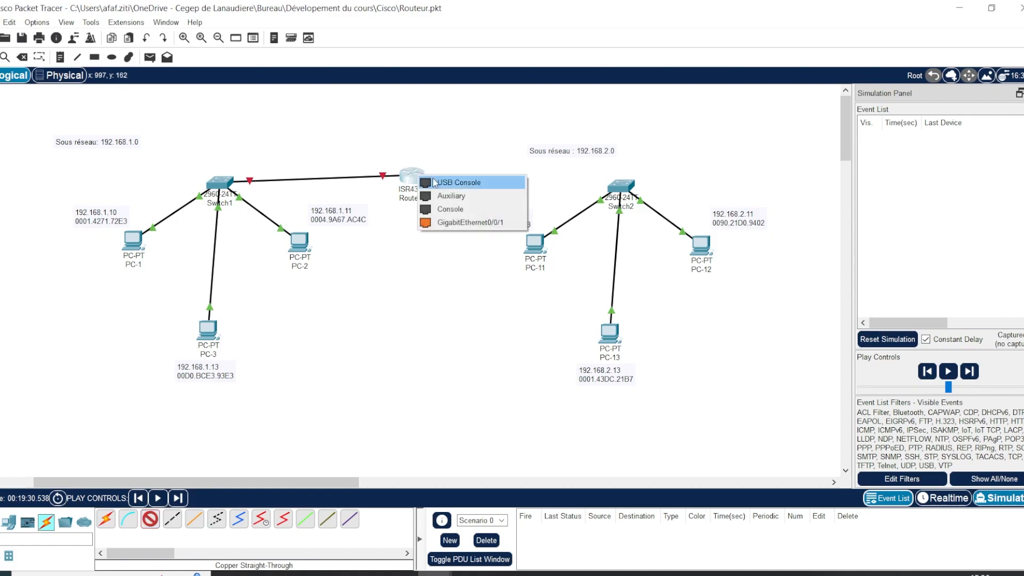
pyautogui.click(453, 223)
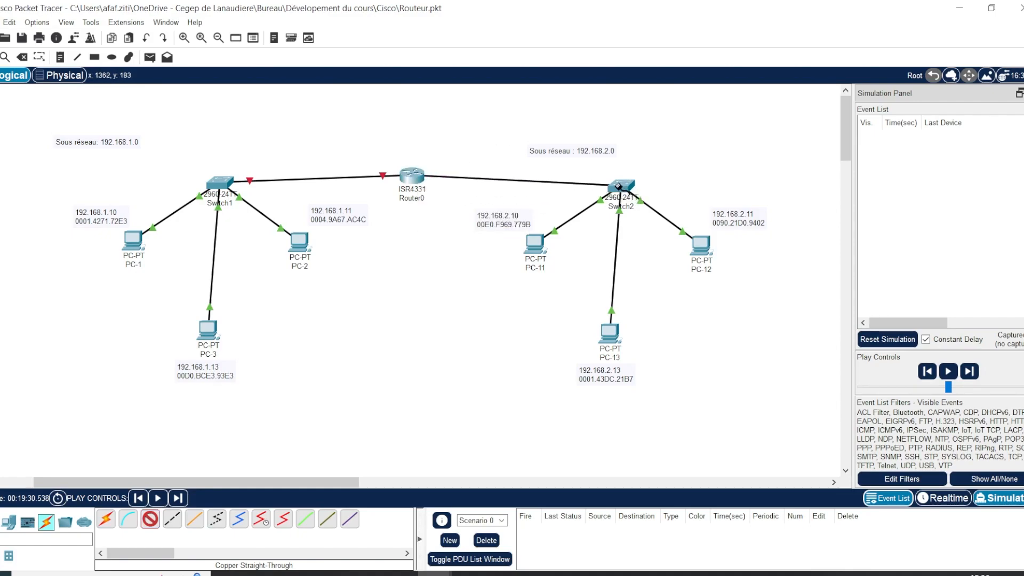
pyautogui.click(634, 193)
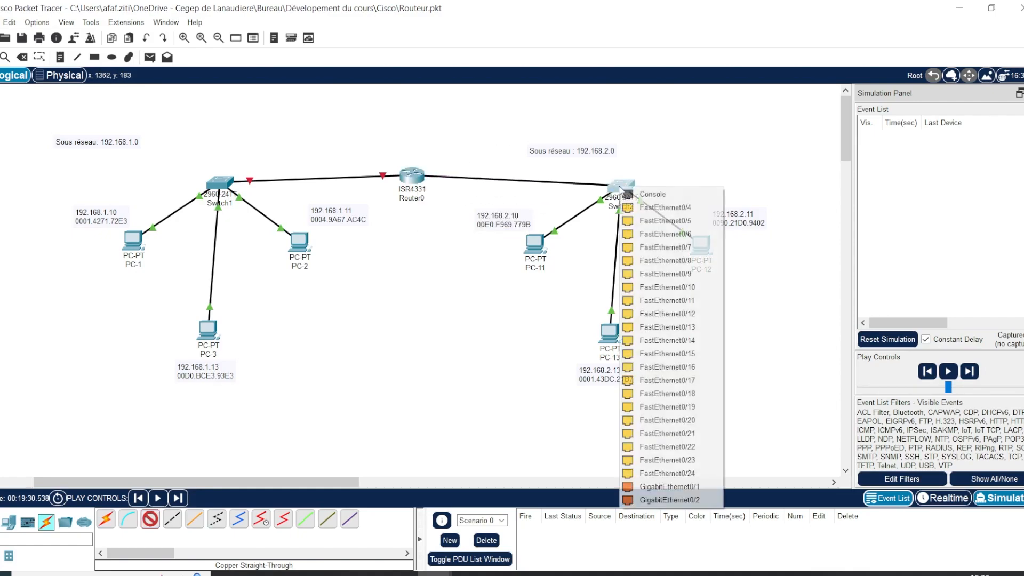
pyautogui.click(655, 486)
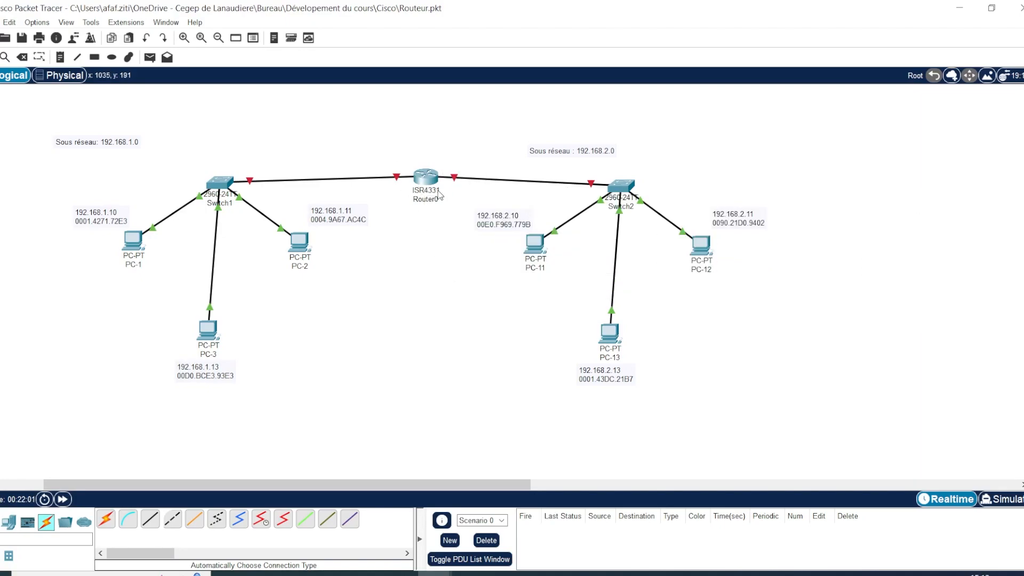
# Number the subnet notes so they read "Sous réseau 1: 192.168.1.0" and "Sous réseau 2: 192.168.2.0".
pyautogui.doubleClick(93, 143)
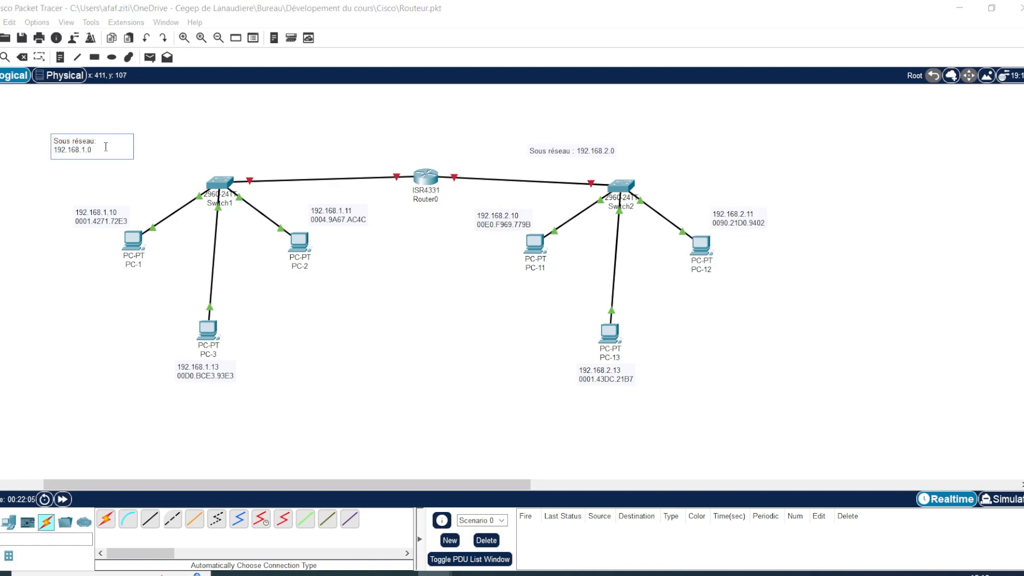
pyautogui.click(174, 118)
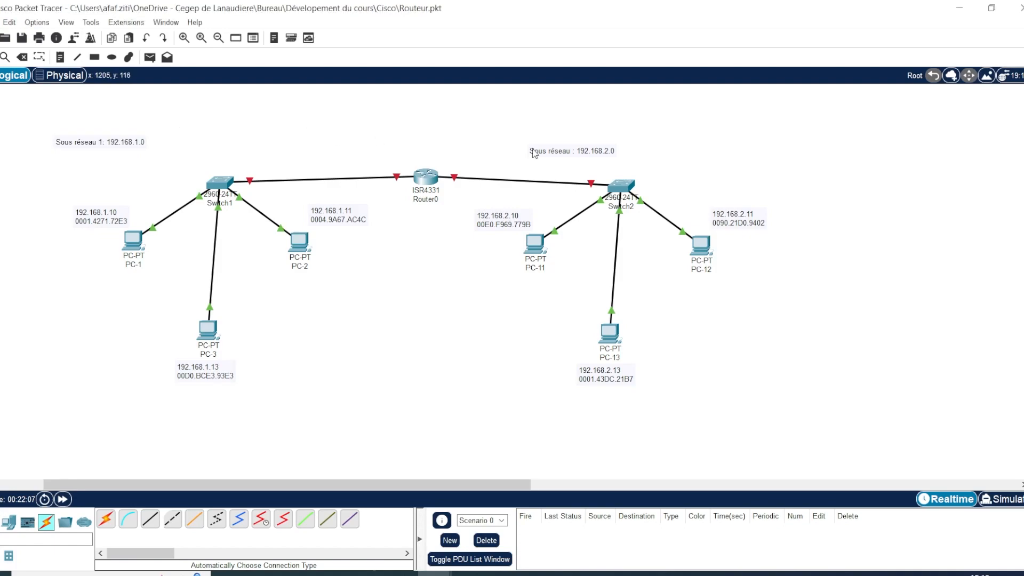
pyautogui.doubleClick(566, 151)
pyautogui.click(571, 154)
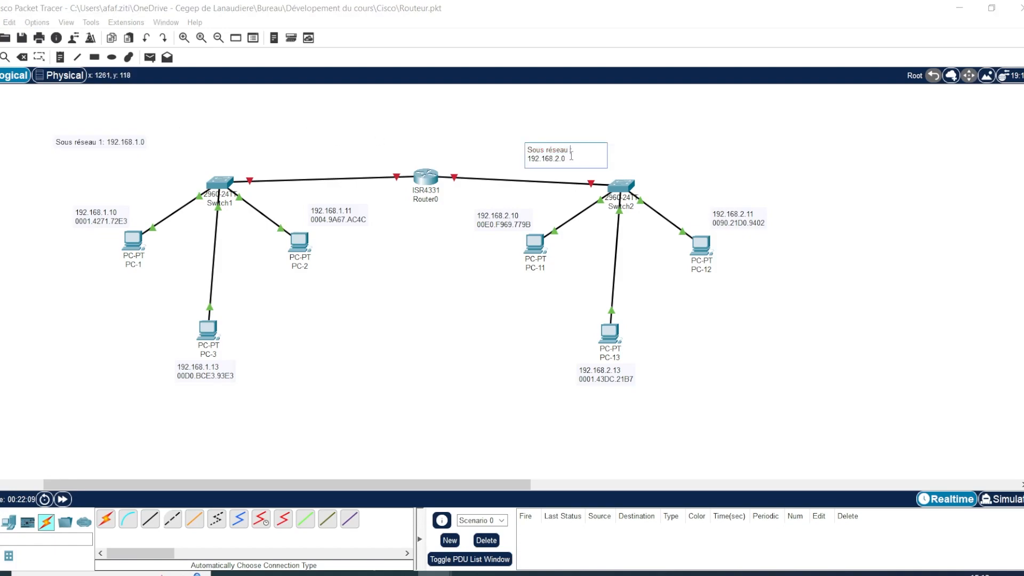
pyautogui.write('2')
pyautogui.click(430, 139)
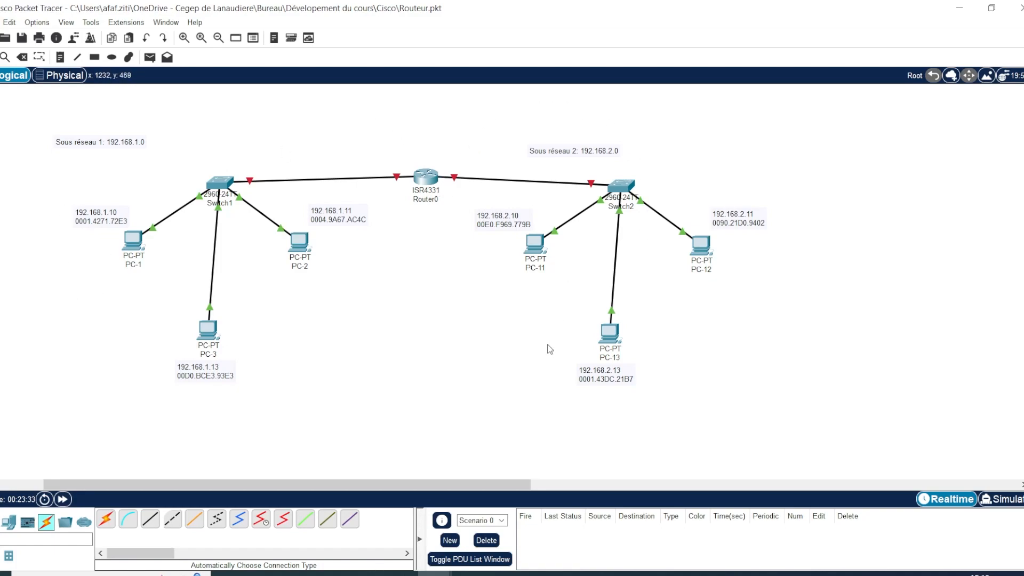
# Open Router0 in a maximized window, enlarge its physical device view, and examine the ports and power switch.
pyautogui.click(436, 183)
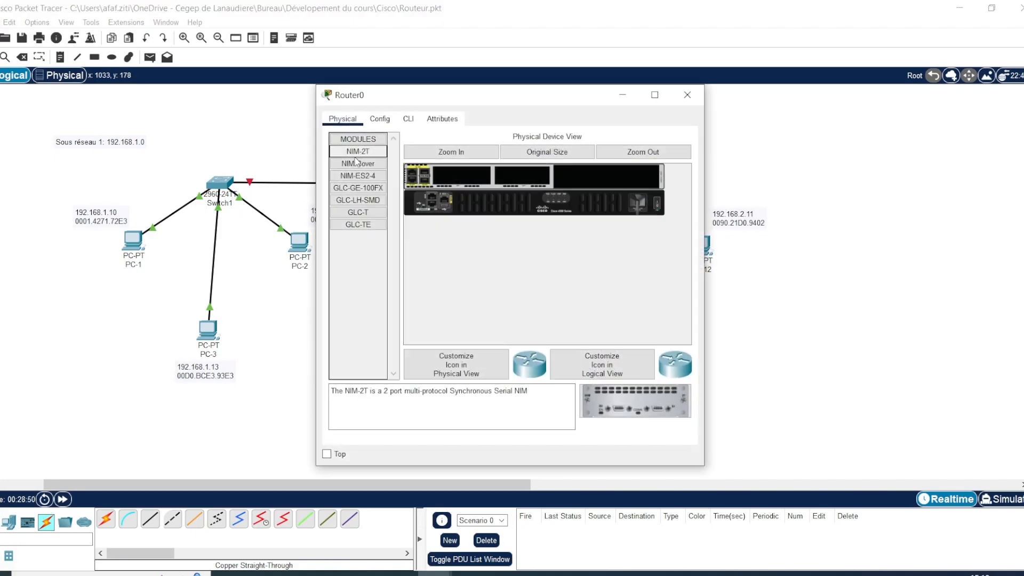
pyautogui.click(655, 95)
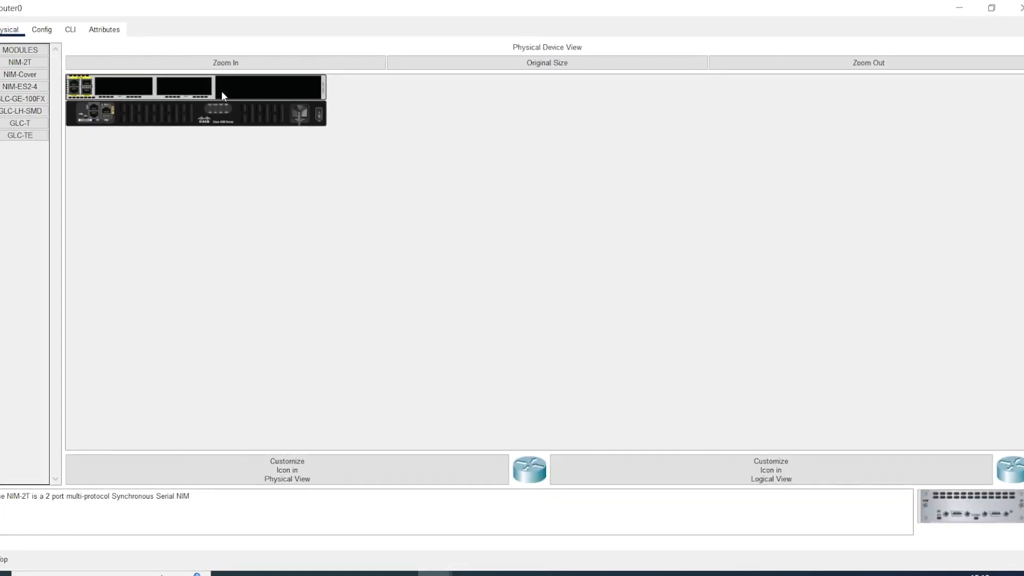
pyautogui.click(308, 65)
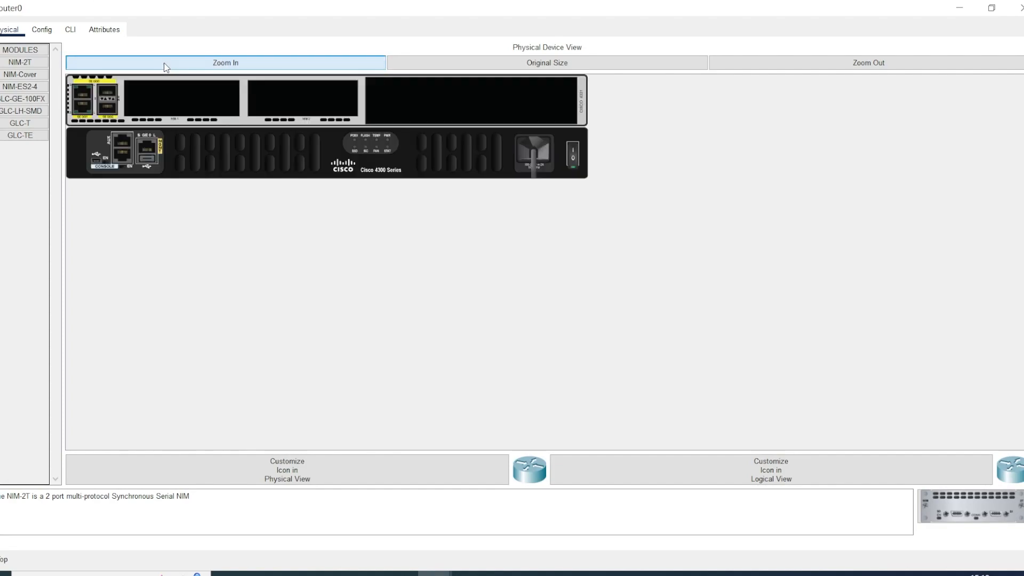
pyautogui.click(570, 162)
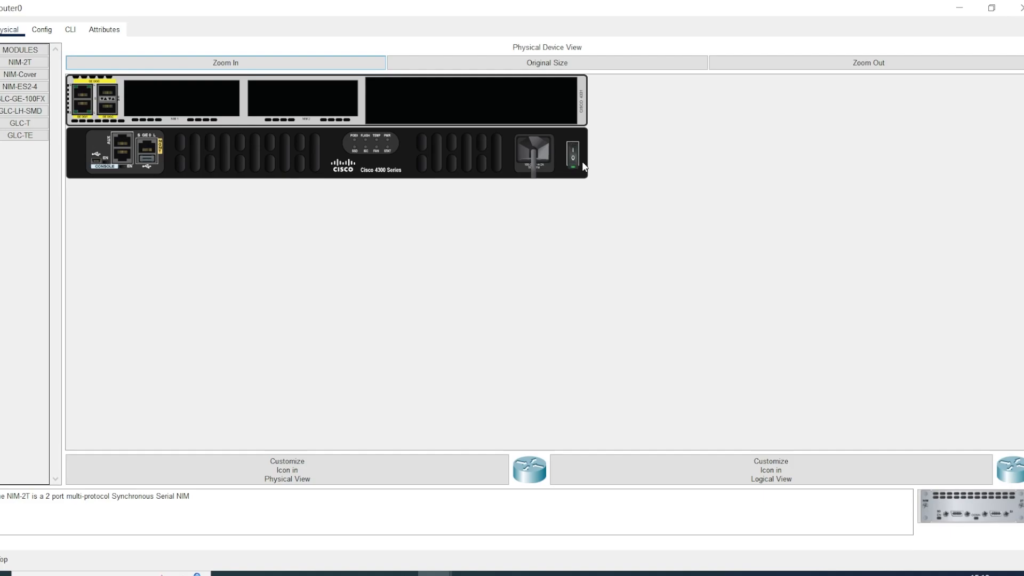
# Configure Router0's GigabitEthernet0/0/0 with IPv4 address 192.168.1.254 and subnet mask 255.255.255.0.
pyautogui.click(50, 31)
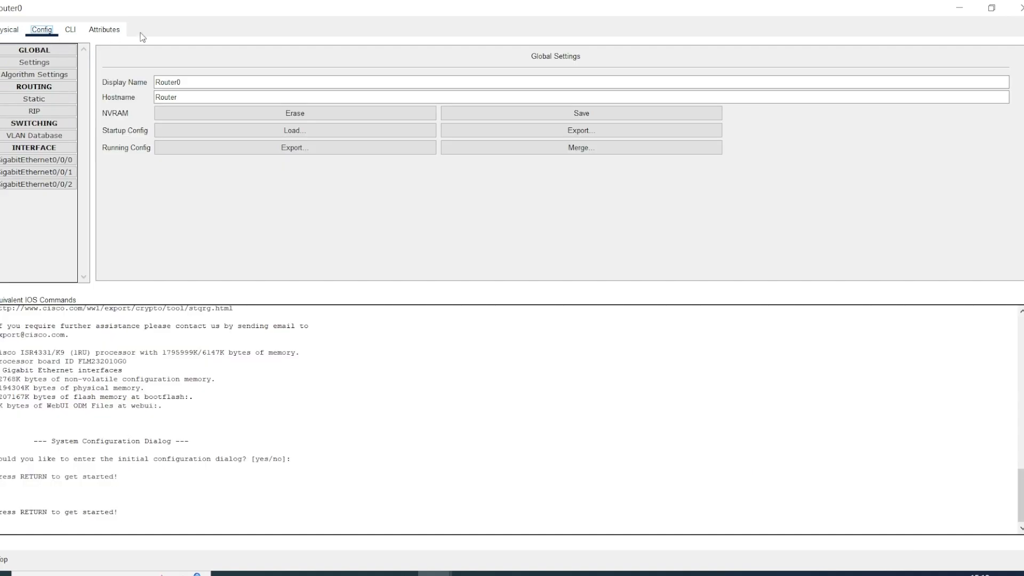
pyautogui.click(59, 160)
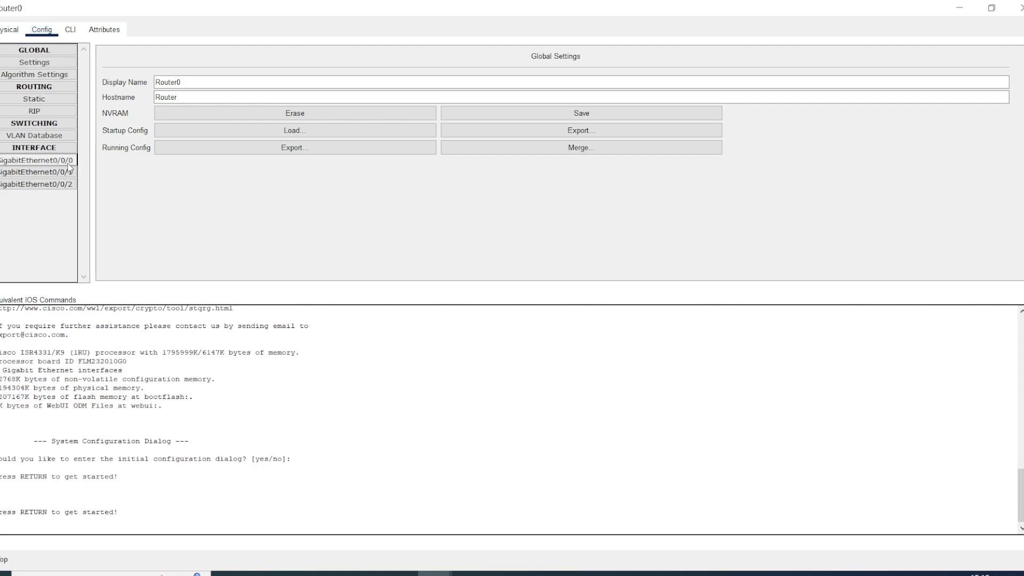
pyautogui.click(594, 129)
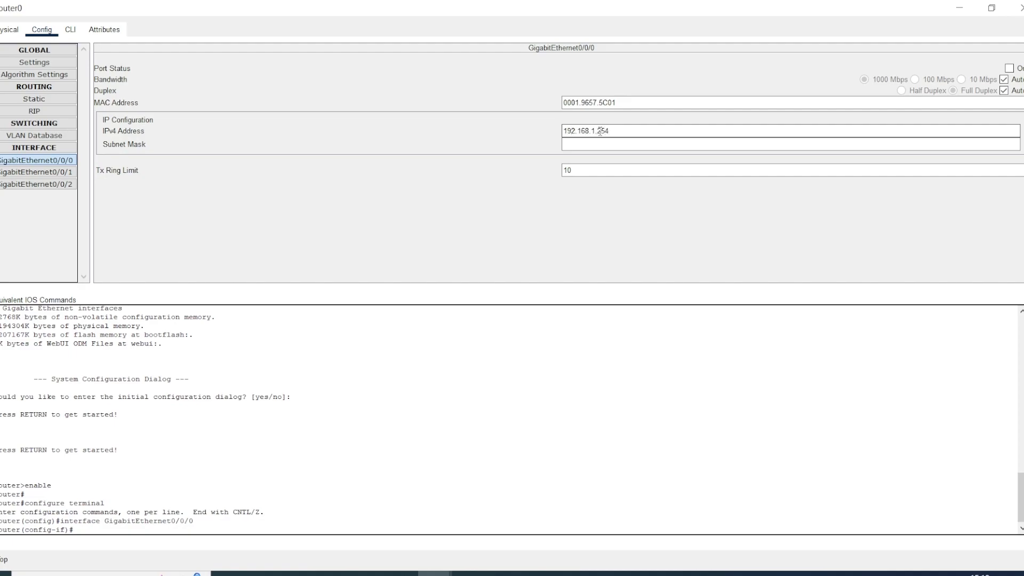
pyautogui.click(614, 144)
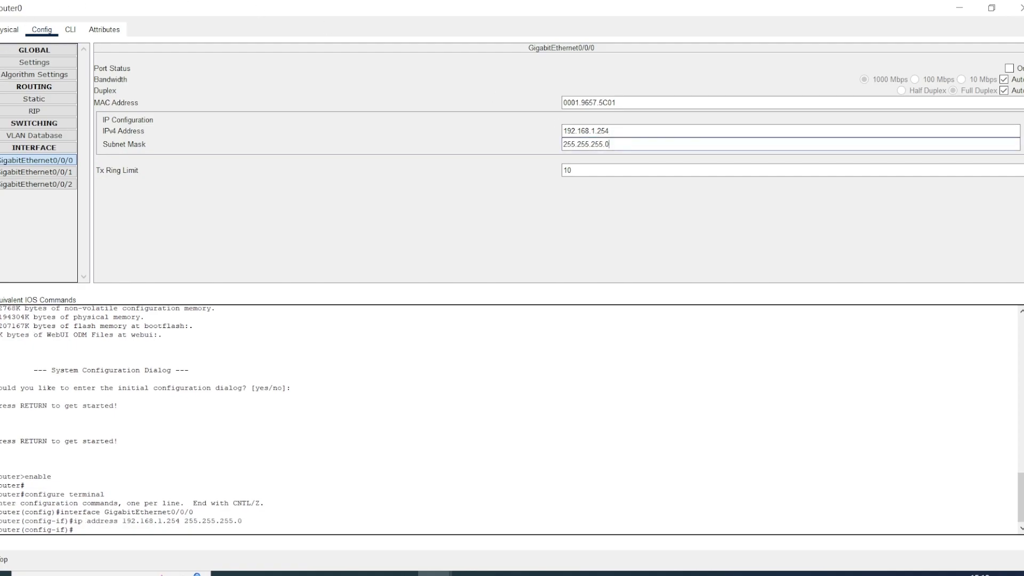
# Configure Router0's GigabitEthernet0/0/1 with IPv4 address 192.168.2.254 and subnet mask 255.255.255.0, and close the router window.
pyautogui.click(38, 172)
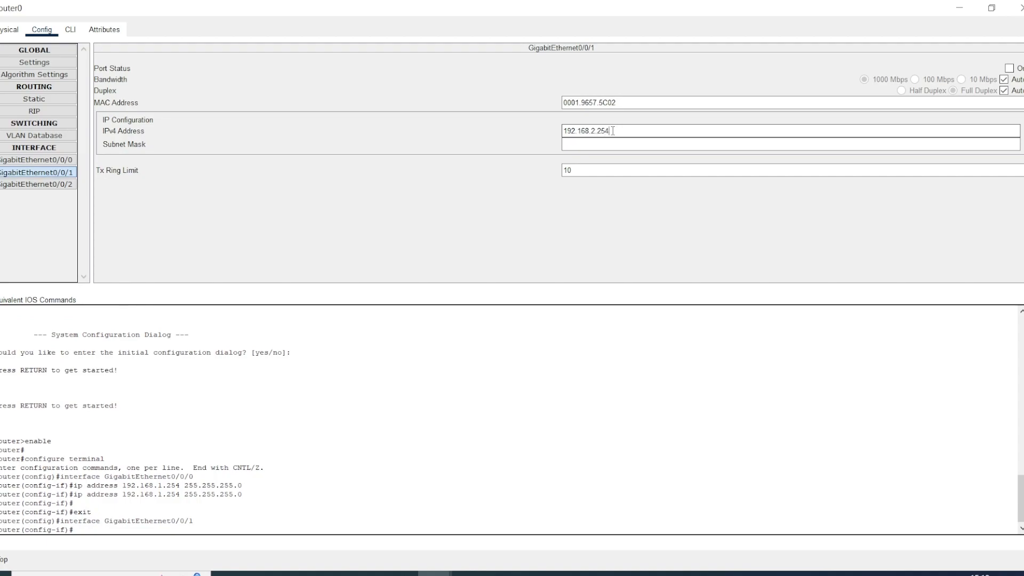
pyautogui.click(698, 145)
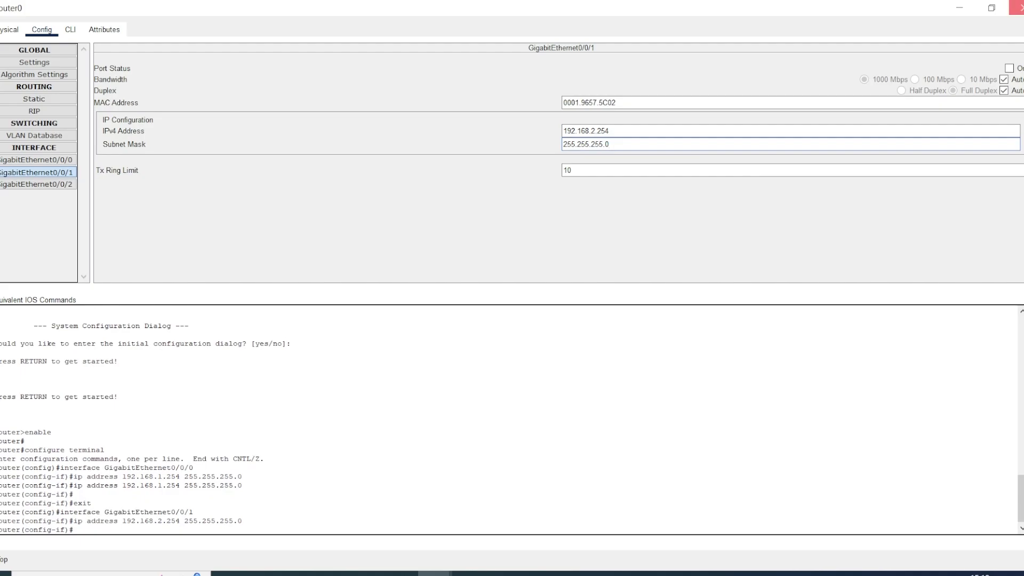
pyautogui.click(1017, 8)
# Send a simple PDU from PC-1 to PC-11 and play the simulation.
pyautogui.hotkey('shift', 's')
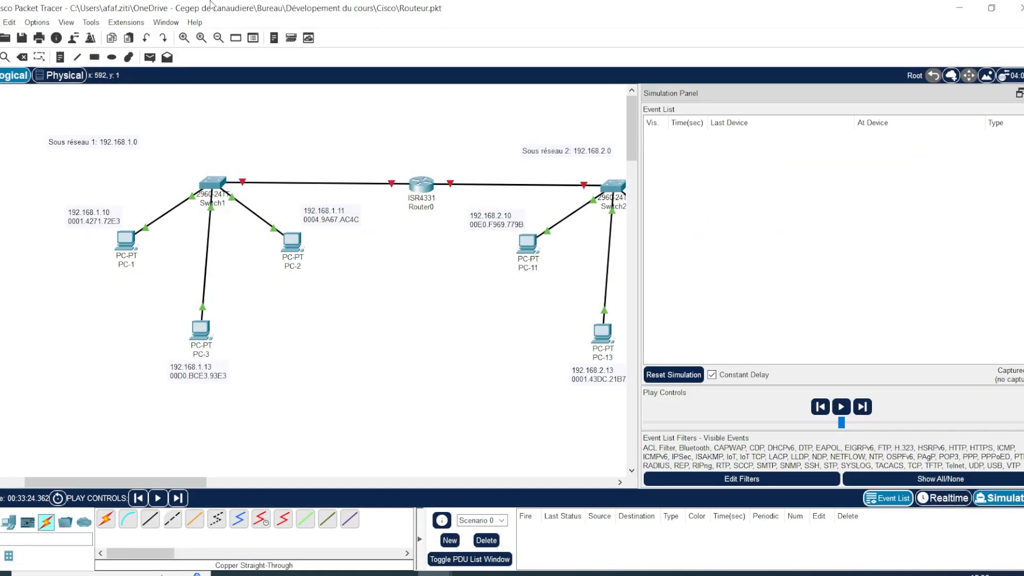
pyautogui.click(151, 60)
pyautogui.click(126, 241)
pyautogui.click(528, 245)
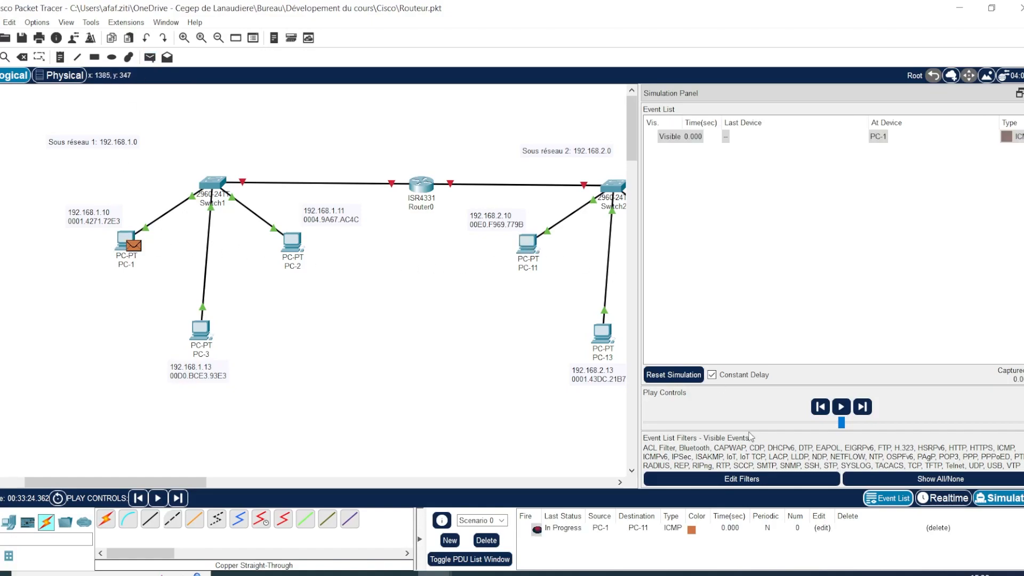
pyautogui.click(842, 406)
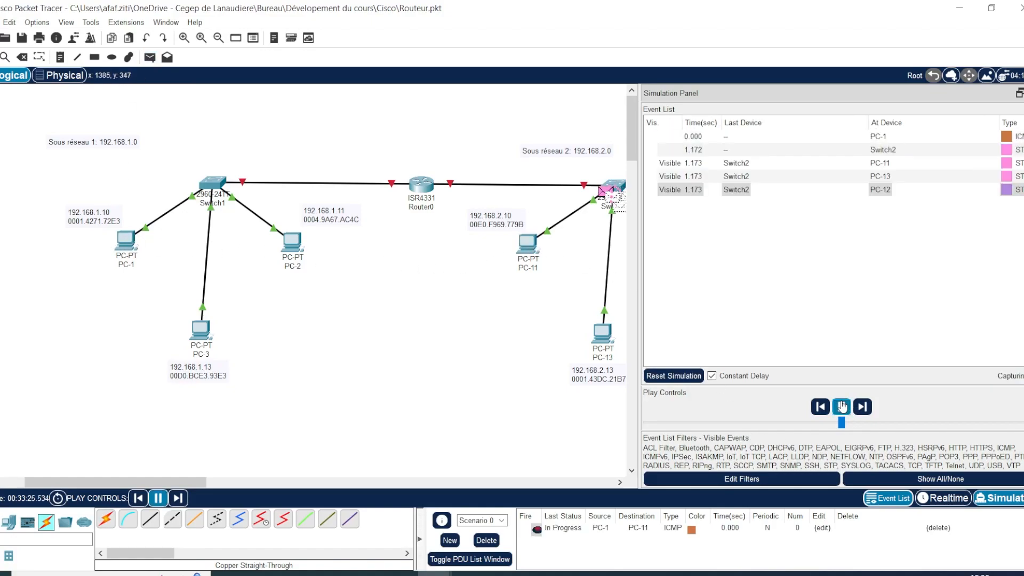
# Examine the OSI model details of the ICMP event at PC-1 in an undocked PDU window, and pause the simulation.
pyautogui.click(880, 136)
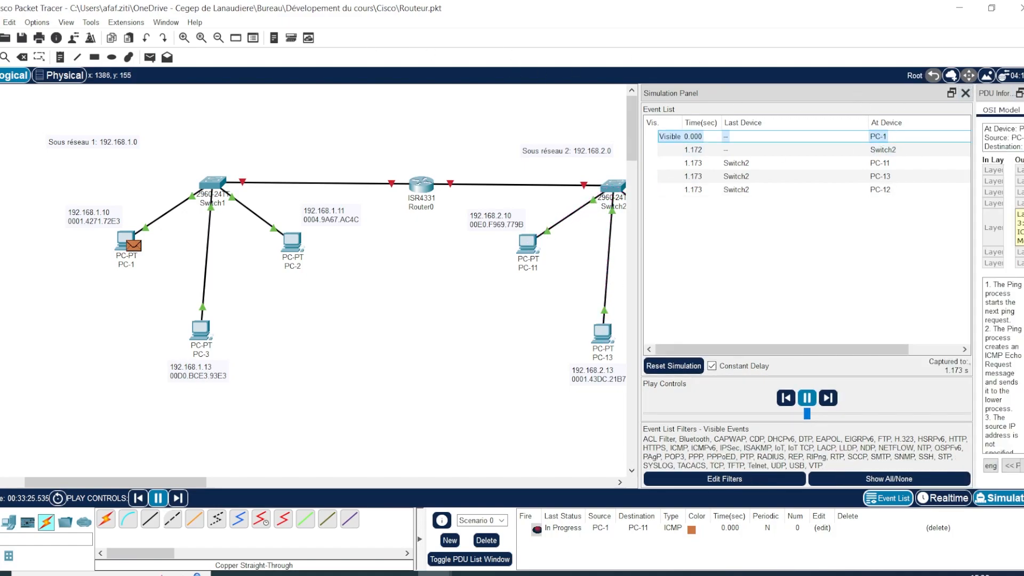
pyautogui.click(1019, 92)
pyautogui.moveTo(1010, 85); pyautogui.dragTo(337, 78)
pyautogui.moveTo(371, 136); pyautogui.dragTo(681, 137)
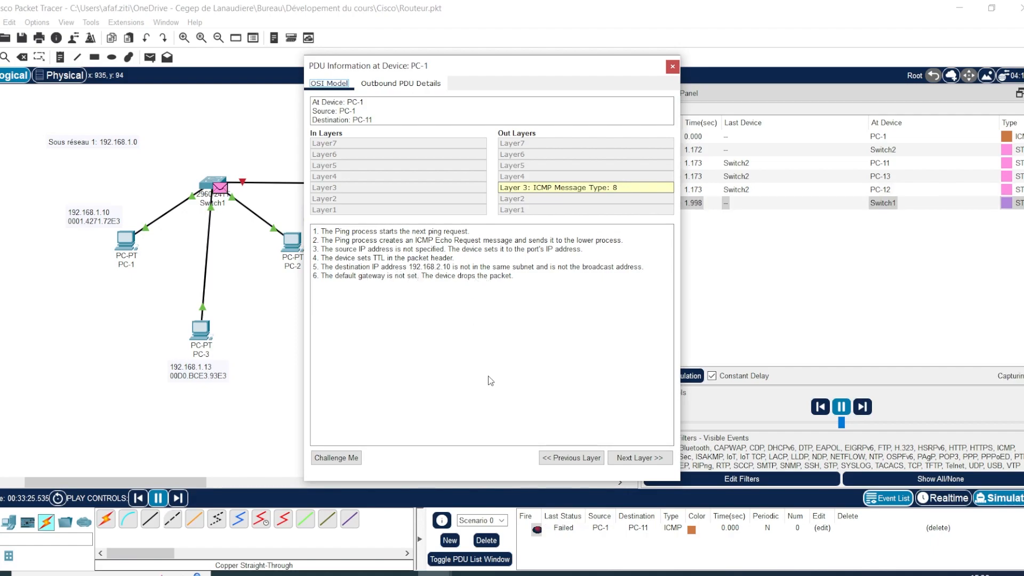
pyautogui.click(869, 408)
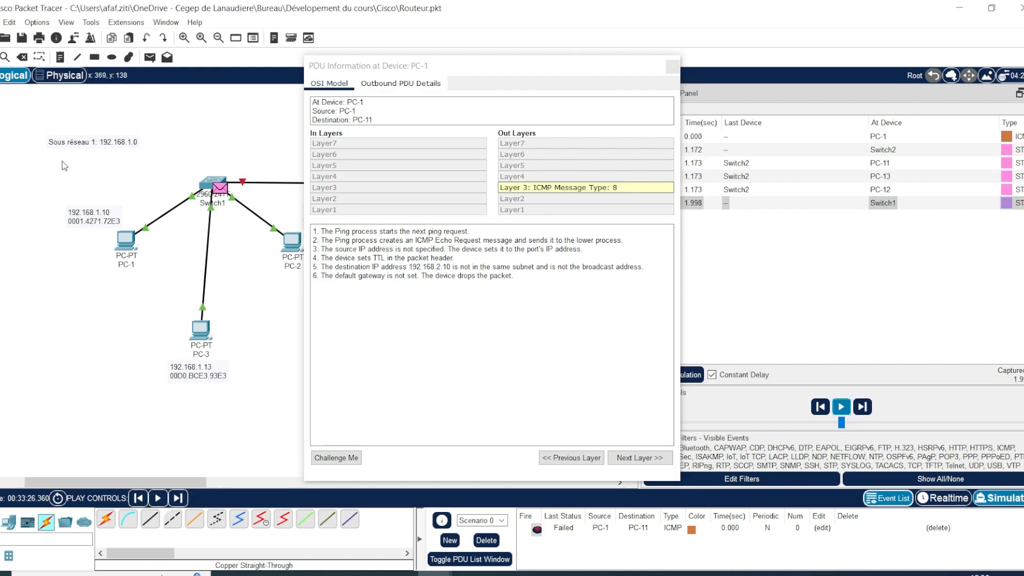
pyautogui.moveTo(504, 71); pyautogui.dragTo(704, 76)
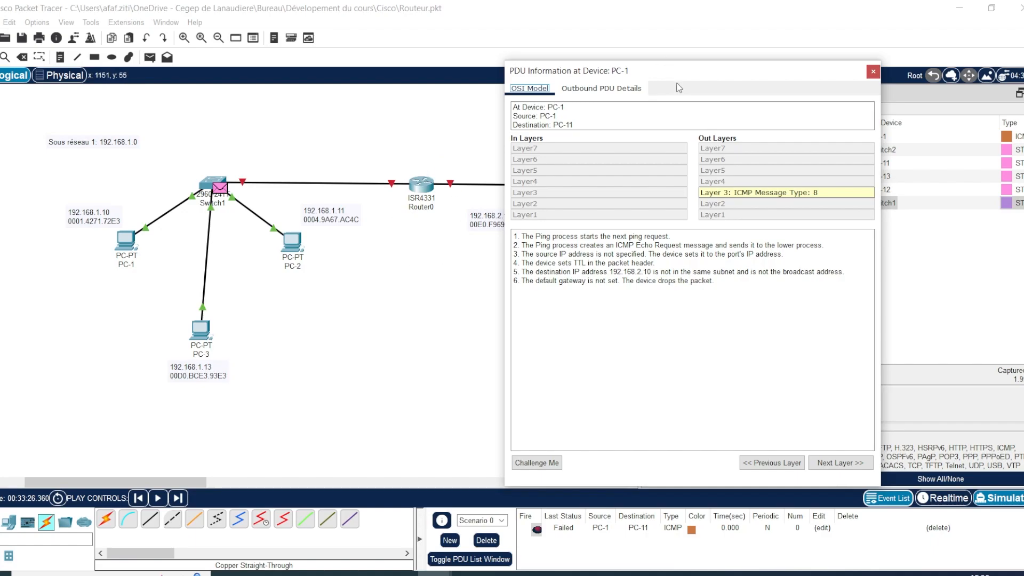
pyautogui.moveTo(684, 75); pyautogui.dragTo(800, 106)
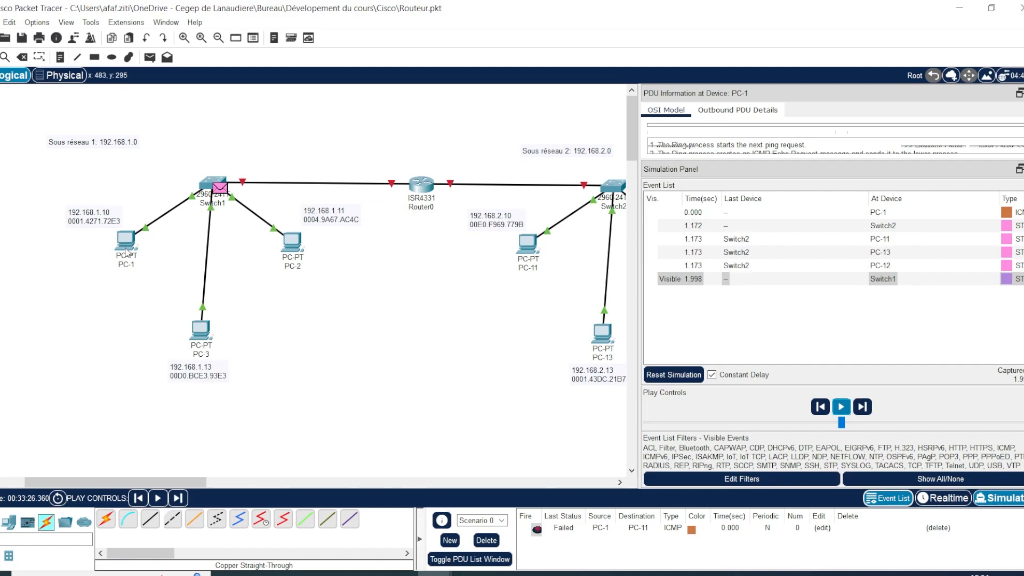
# Add a note above Router0 listing its interface addresses 192.168.1.254 and 192.168.2.254 on two lines.
pyautogui.moveTo(125, 248)
pyautogui.click(59, 57)
pyautogui.click(366, 142)
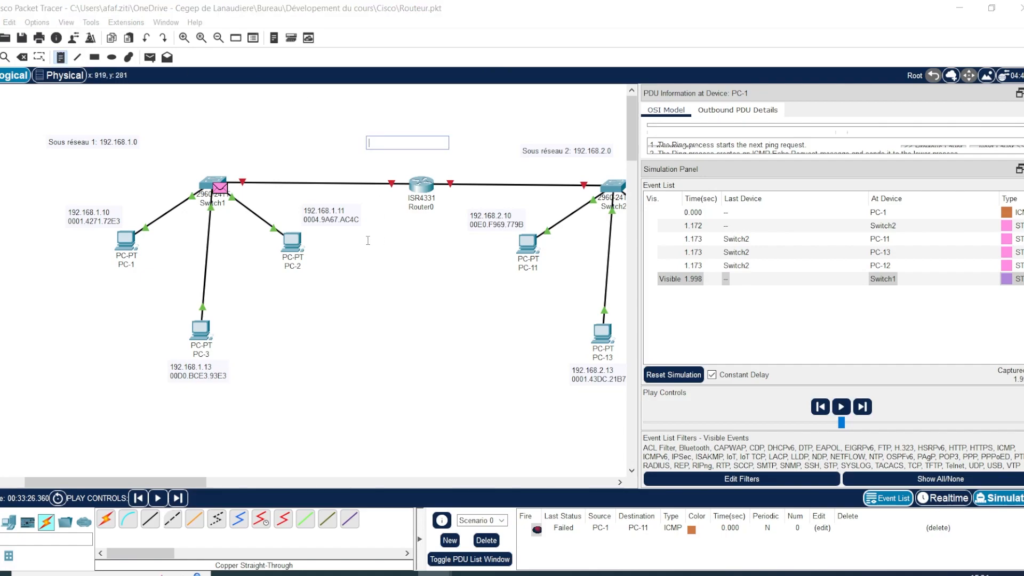
pyautogui.write('192.168.1.254')
pyautogui.press('Return')
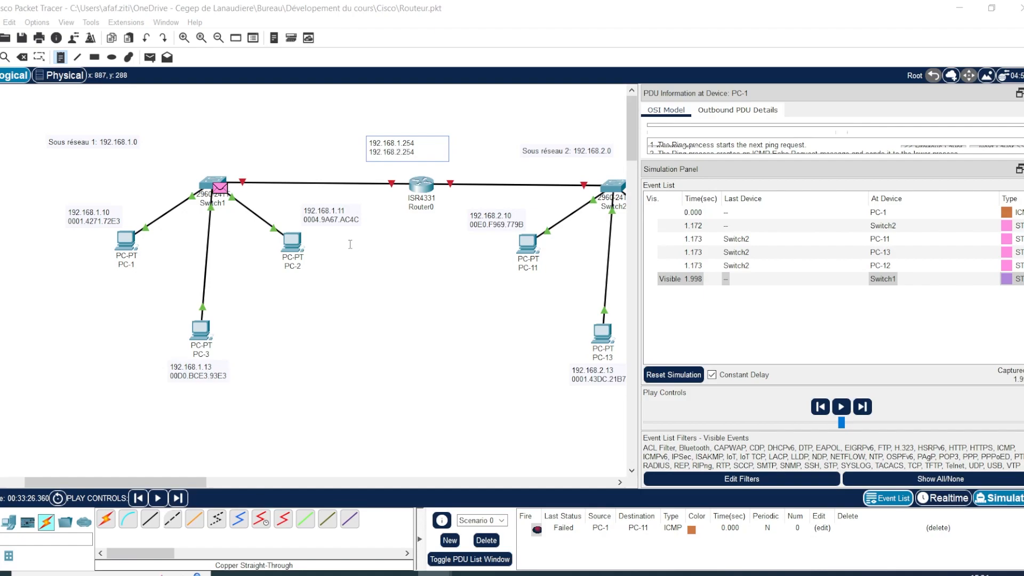
pyautogui.click(278, 128)
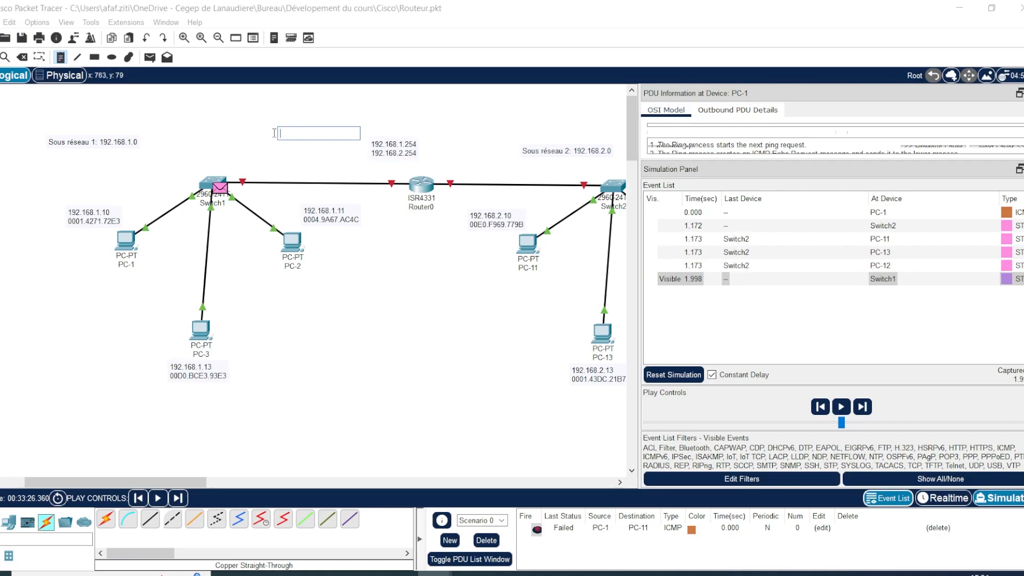
# Set PC-1's IPv4 default gateway to 192.168.1.254 and DNS server to 0.0.0.0, and check its FastEthernet0 settings.
pyautogui.click(126, 241)
pyautogui.click(127, 243)
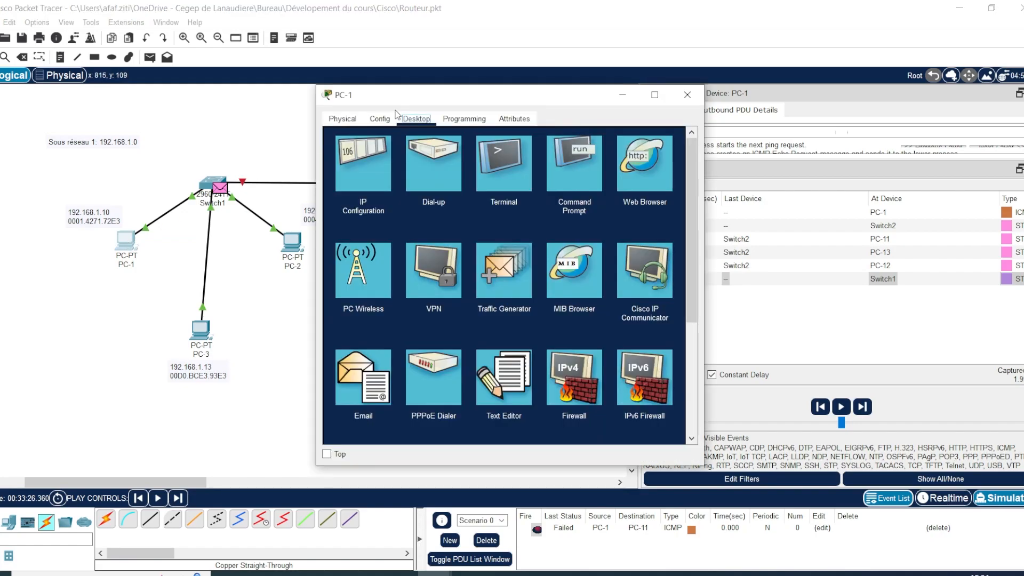
pyautogui.click(380, 118)
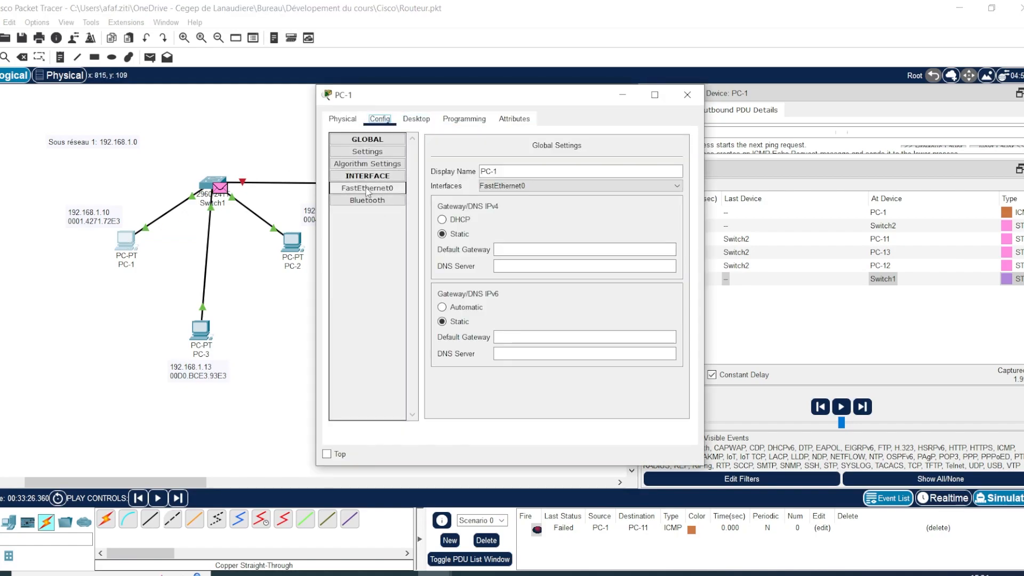
pyautogui.click(506, 250)
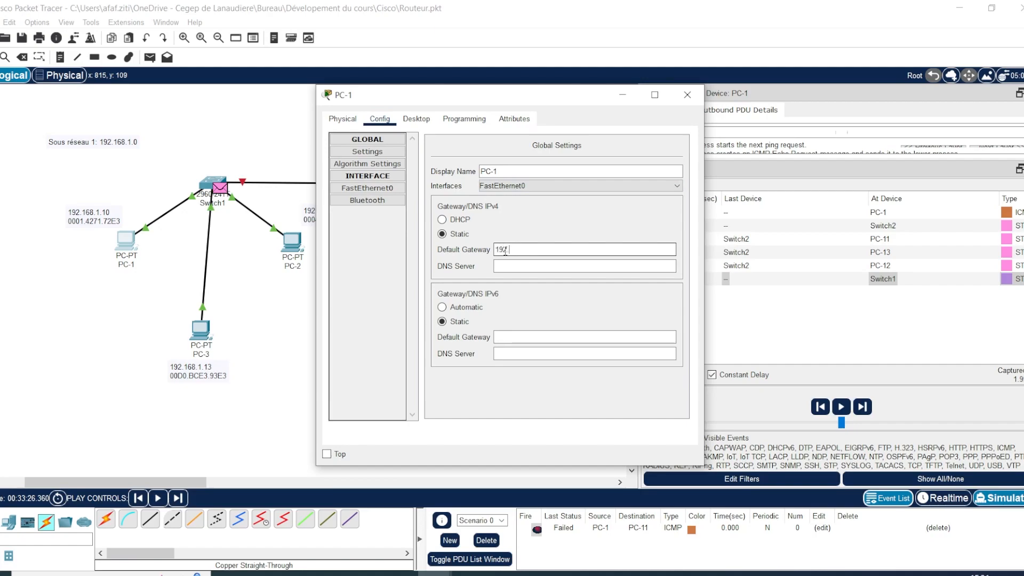
pyautogui.write('192.168.1.254')
pyautogui.click(592, 266)
pyautogui.click(496, 266)
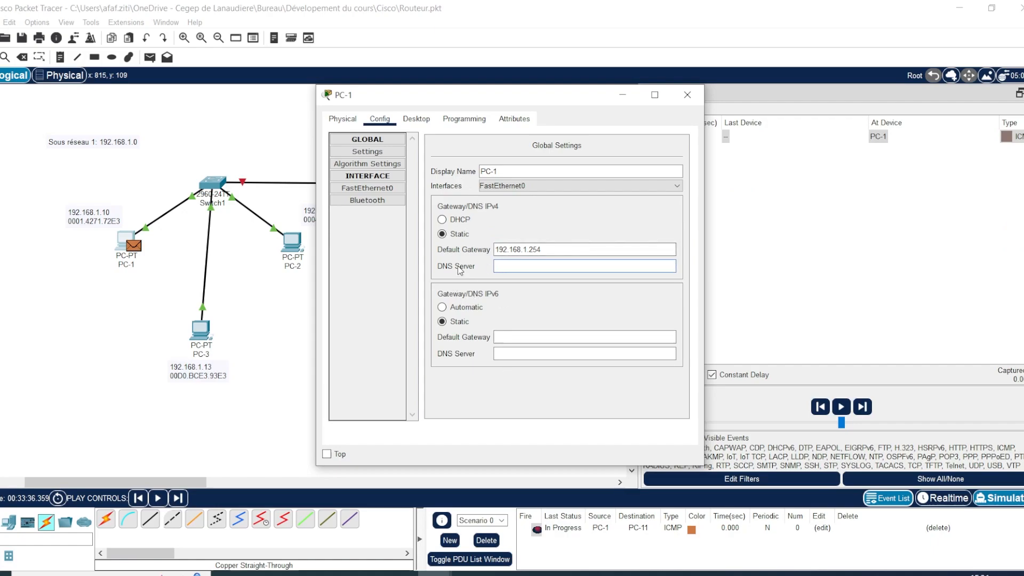
pyautogui.write('.0.0.0')
pyautogui.click(379, 188)
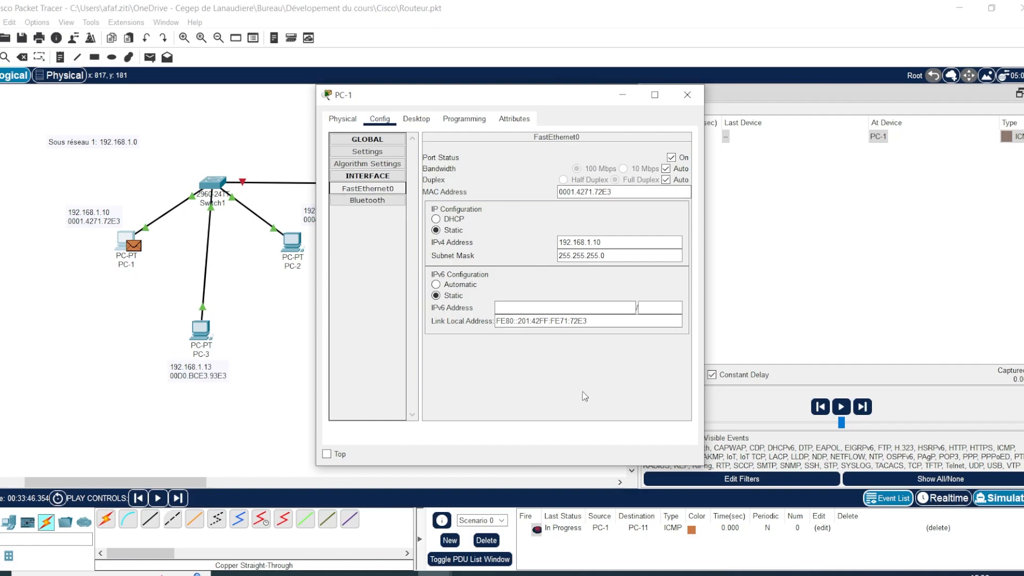
pyautogui.click(690, 98)
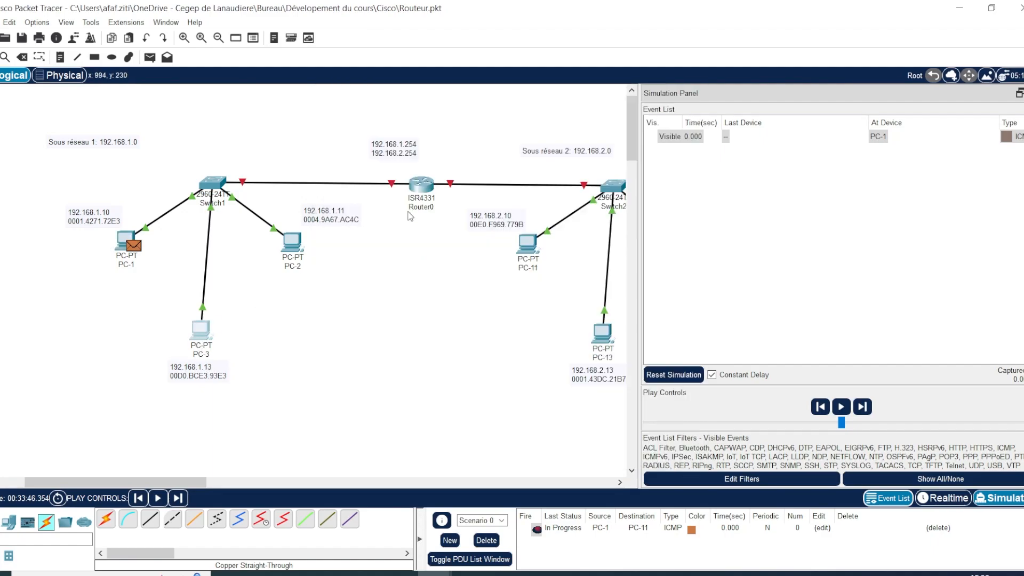
# Set PC-3's IPv4 default gateway to 192.168.1.254 and DNS server to 0.0.0.0.
pyautogui.click(207, 329)
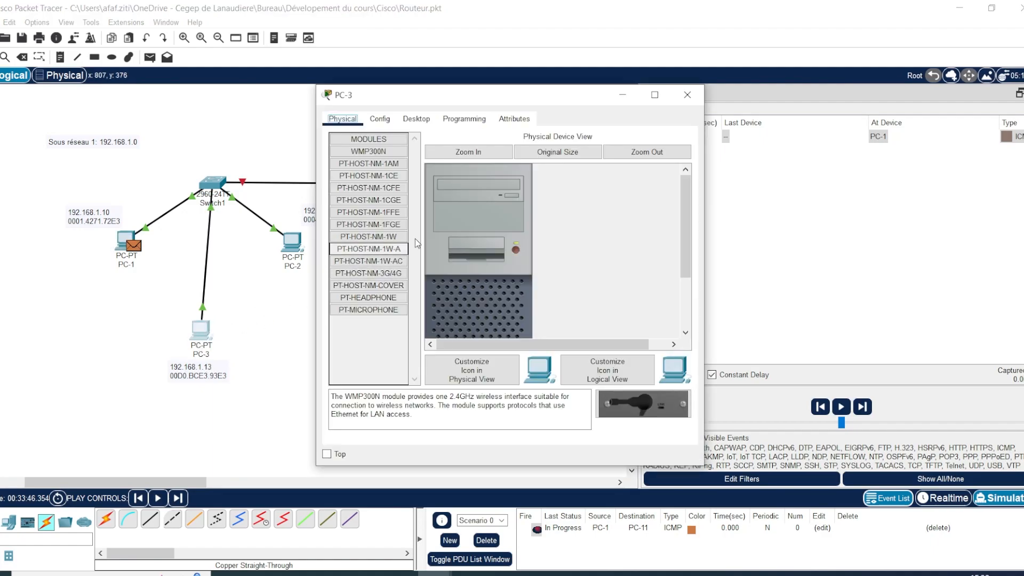
pyautogui.click(381, 119)
pyautogui.click(517, 248)
pyautogui.write('192.168.1.254')
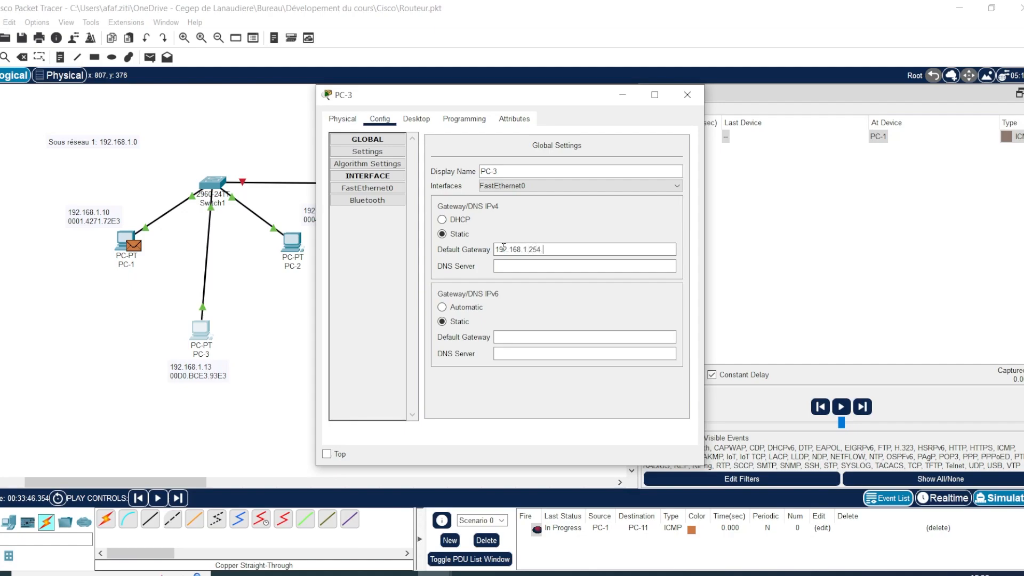
pyautogui.click(535, 263)
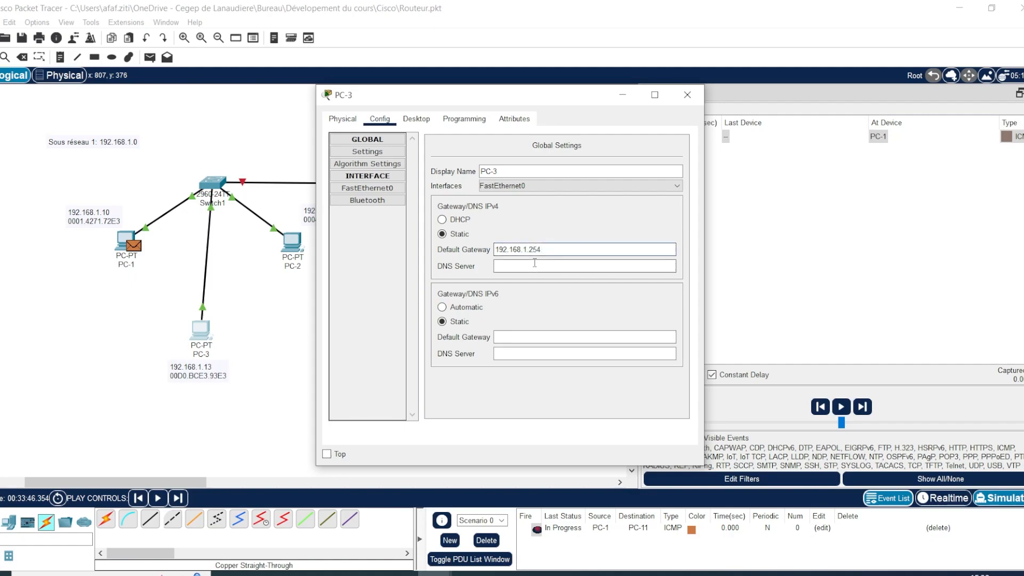
pyautogui.write('0.0.')
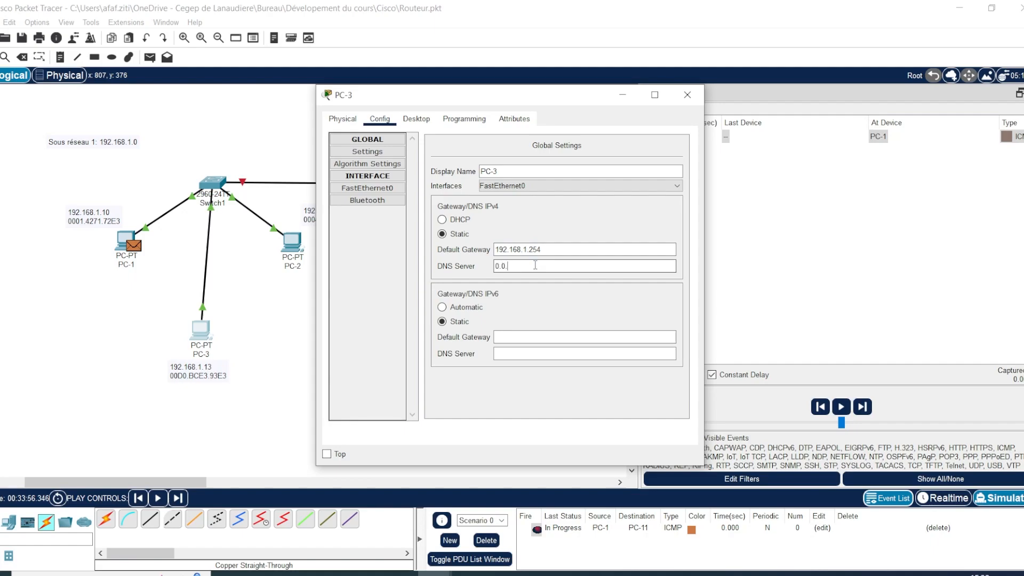
pyautogui.write('0.0')
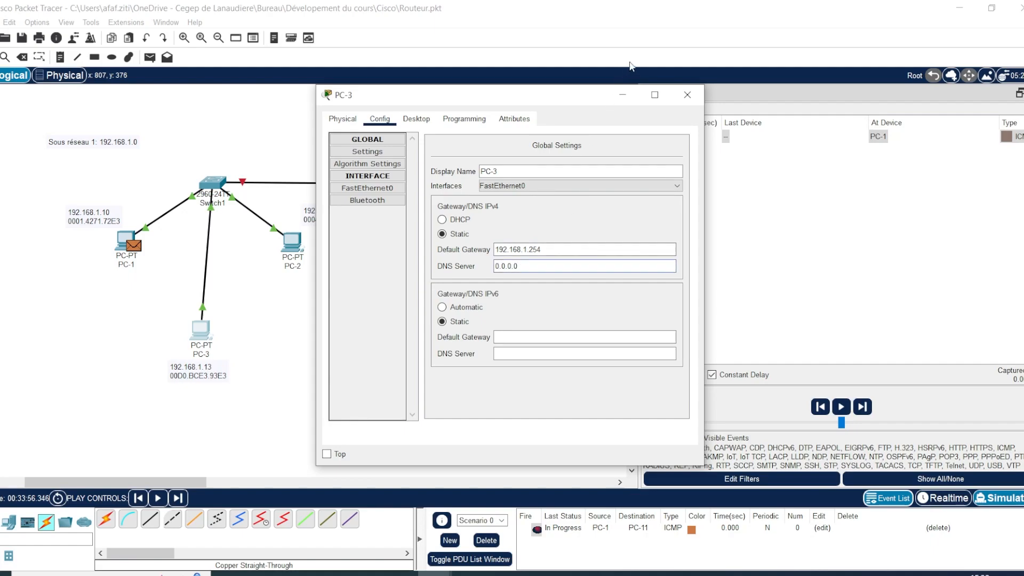
pyautogui.click(687, 94)
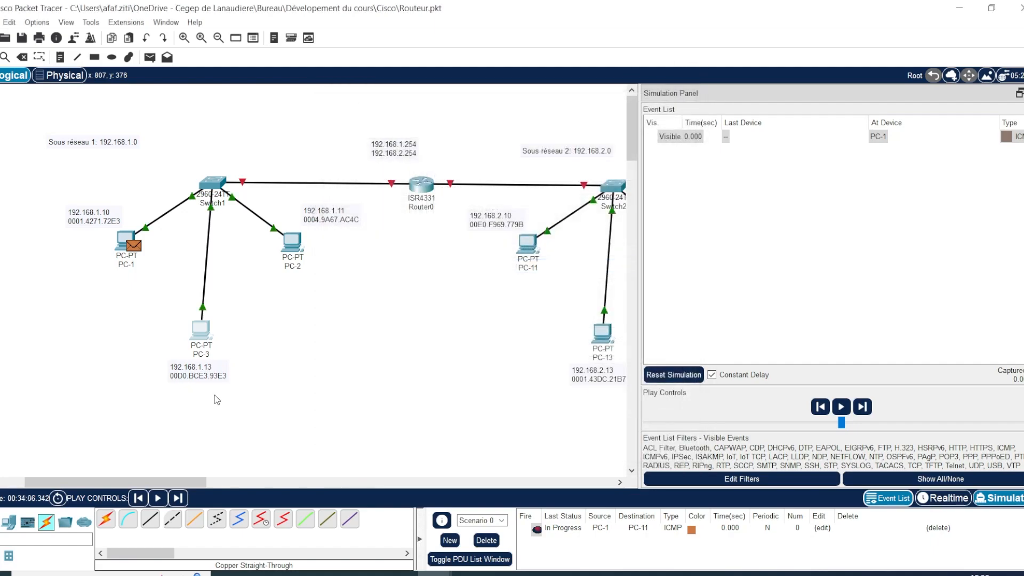
# Set PC-2's IPv4 default gateway to 192.168.1.254 and DNS server to 0.0.0.0.
pyautogui.click(292, 244)
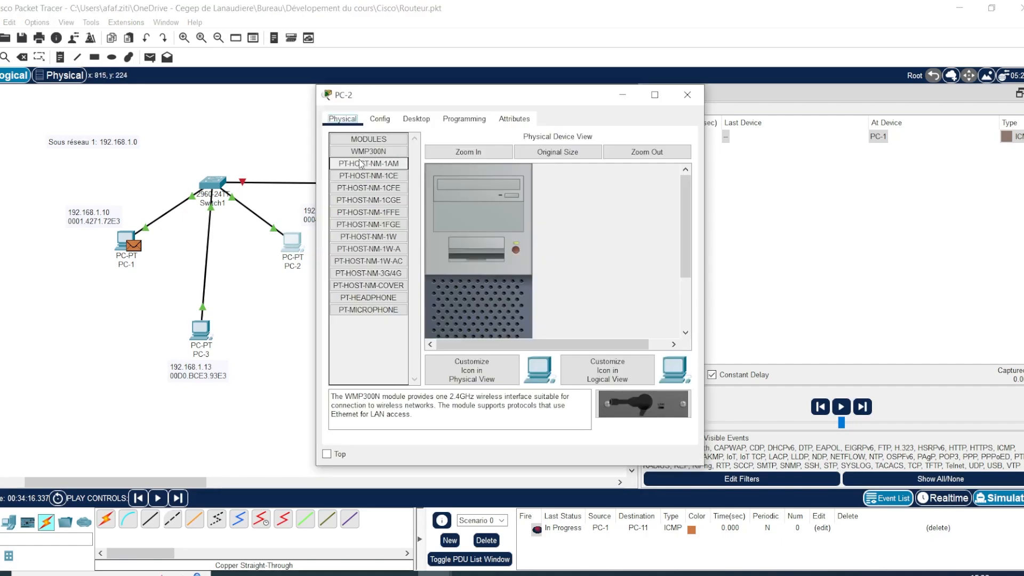
pyautogui.click(380, 119)
pyautogui.click(532, 249)
pyautogui.write('192.168.1.254')
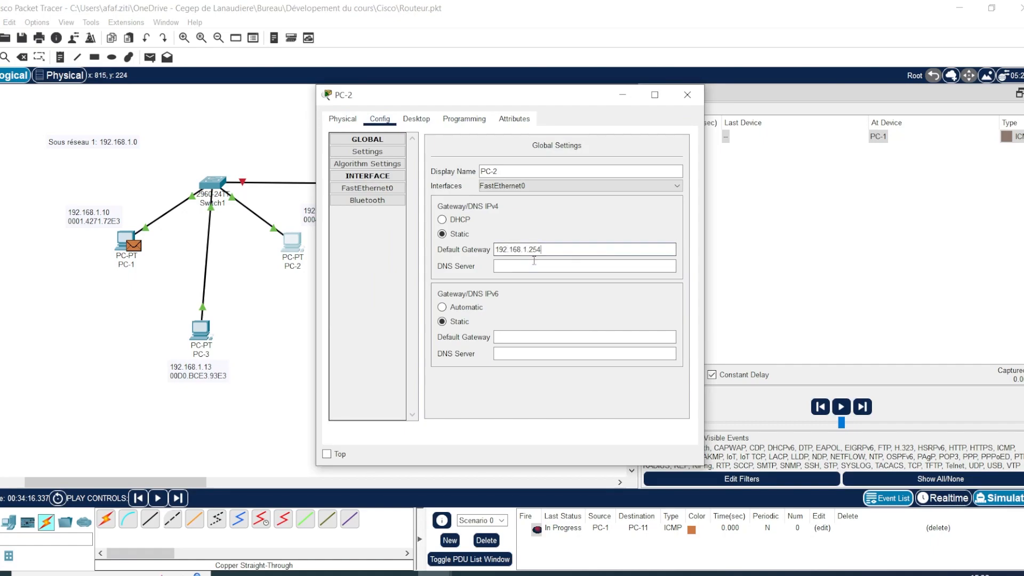
pyautogui.click(534, 261)
pyautogui.write('0.0.0.0')
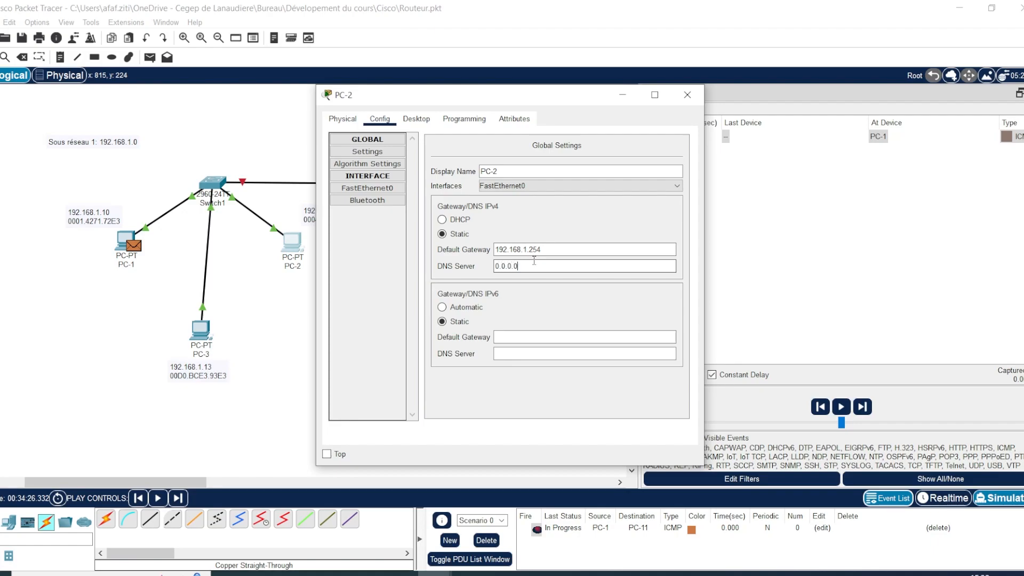
pyautogui.click(687, 94)
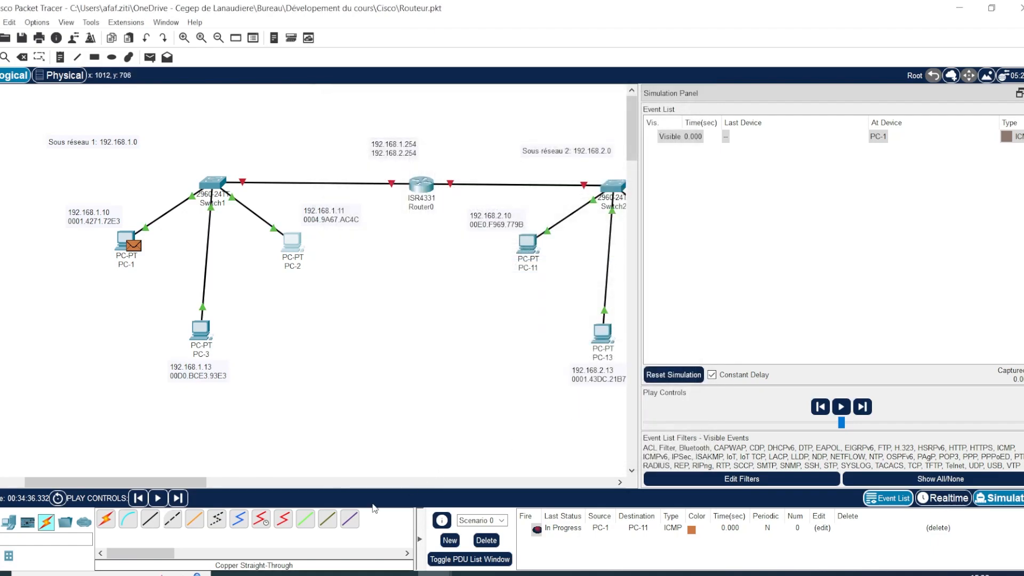
# Set PC-11's IPv4 default gateway to 192.168.2.254 and DNS server to 0.0.0.0.
pyautogui.moveTo(115, 482); pyautogui.dragTo(179, 482)
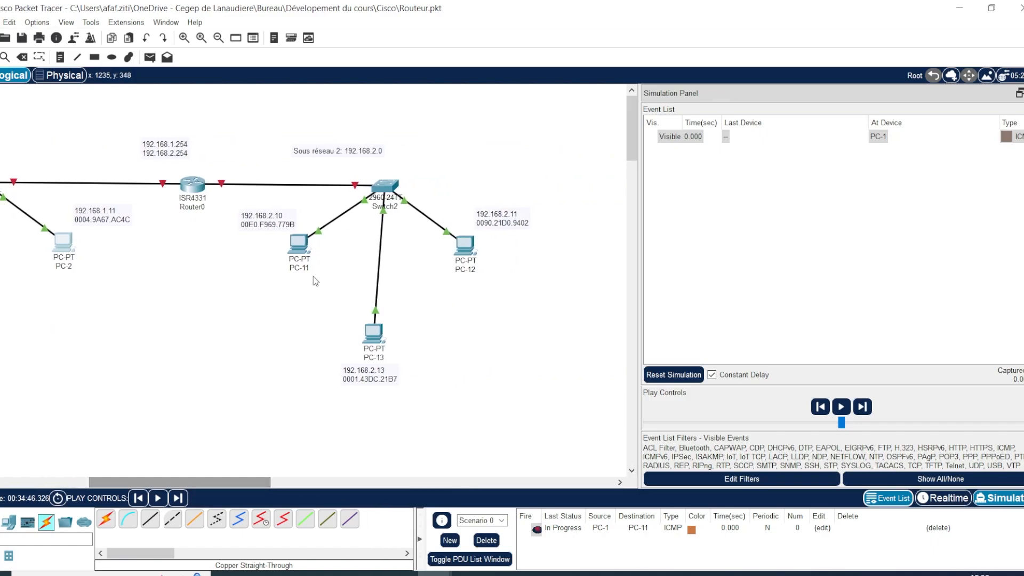
pyautogui.doubleClick(300, 247)
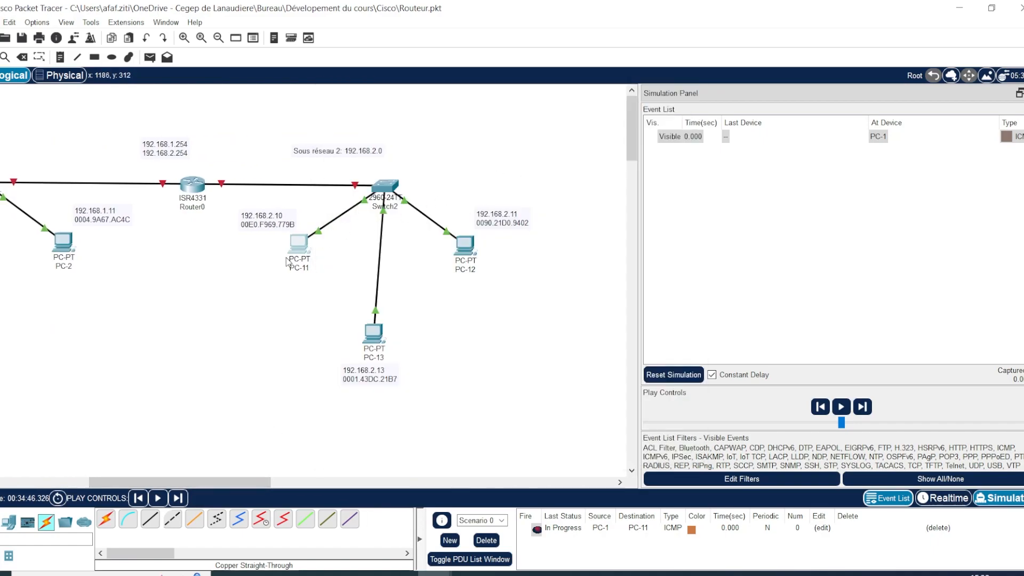
pyautogui.click(308, 249)
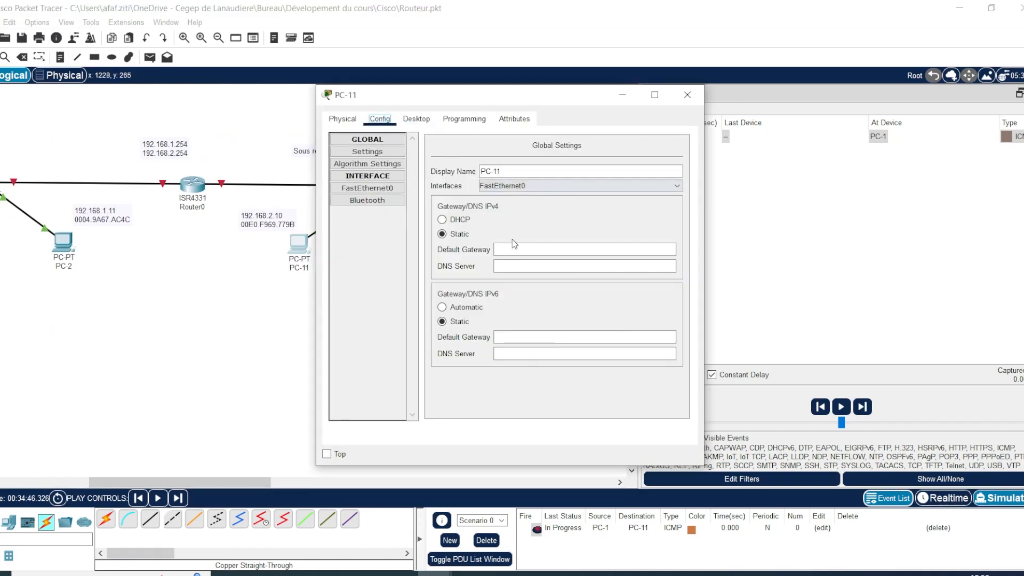
pyautogui.click(538, 254)
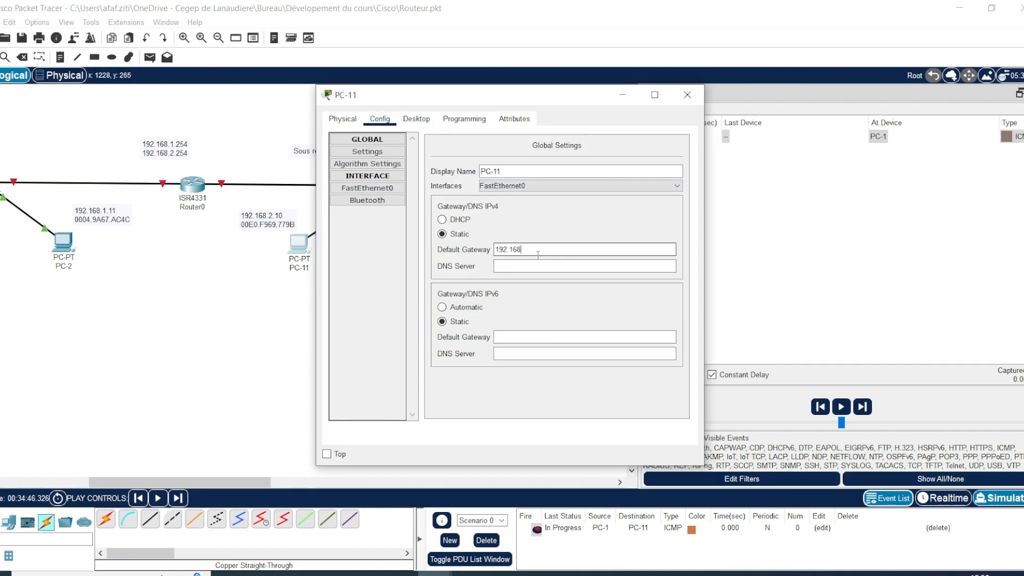
pyautogui.write('192.168.2.254')
pyautogui.click(539, 263)
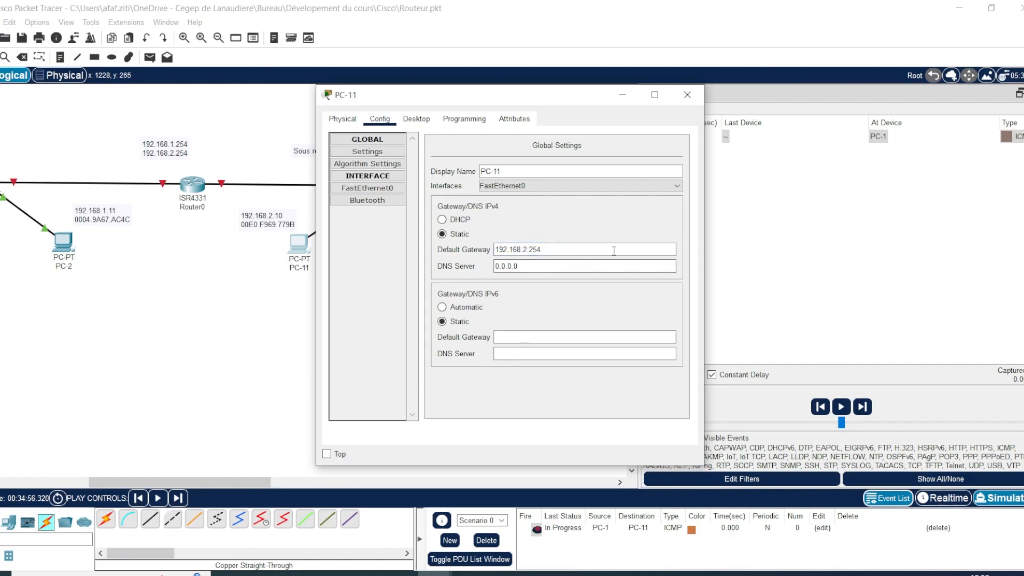
pyautogui.click(688, 94)
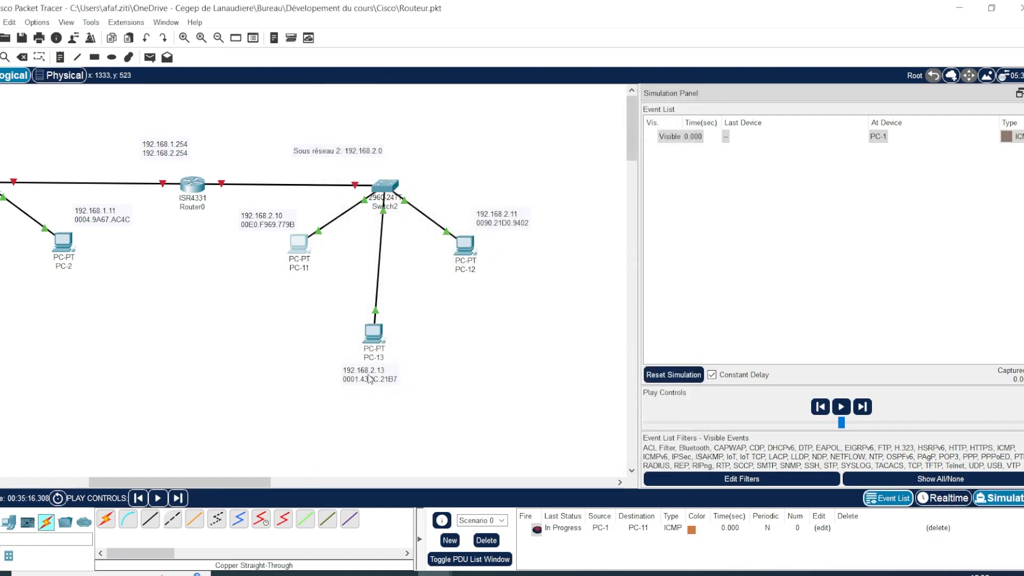
# Set PC-13's IPv4 default gateway to 192.168.2.254 and DNS server to 0.0.0.0.
pyautogui.click(373, 332)
pyautogui.click(518, 248)
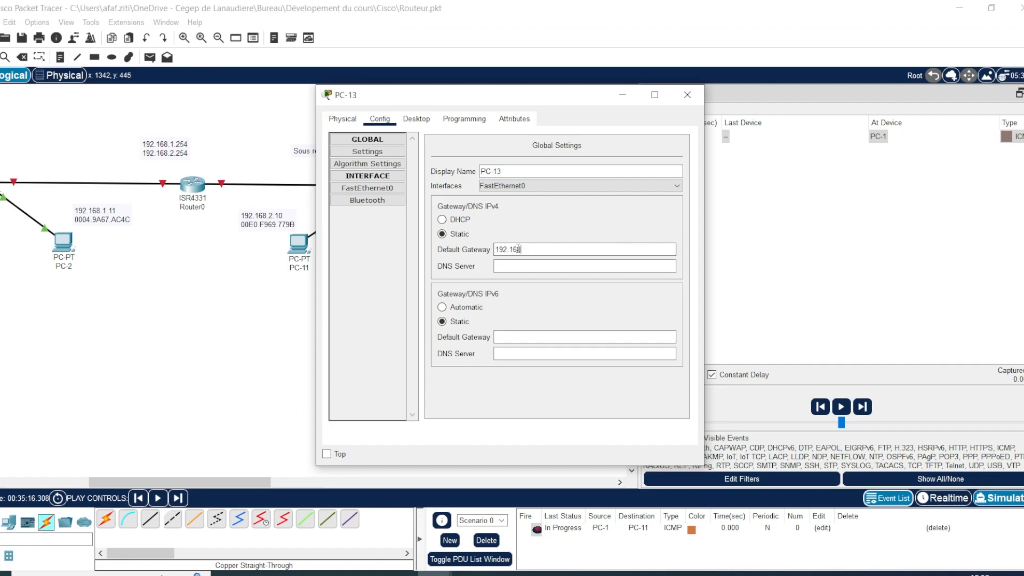
pyautogui.click(545, 266)
pyautogui.write('0.0.0.0')
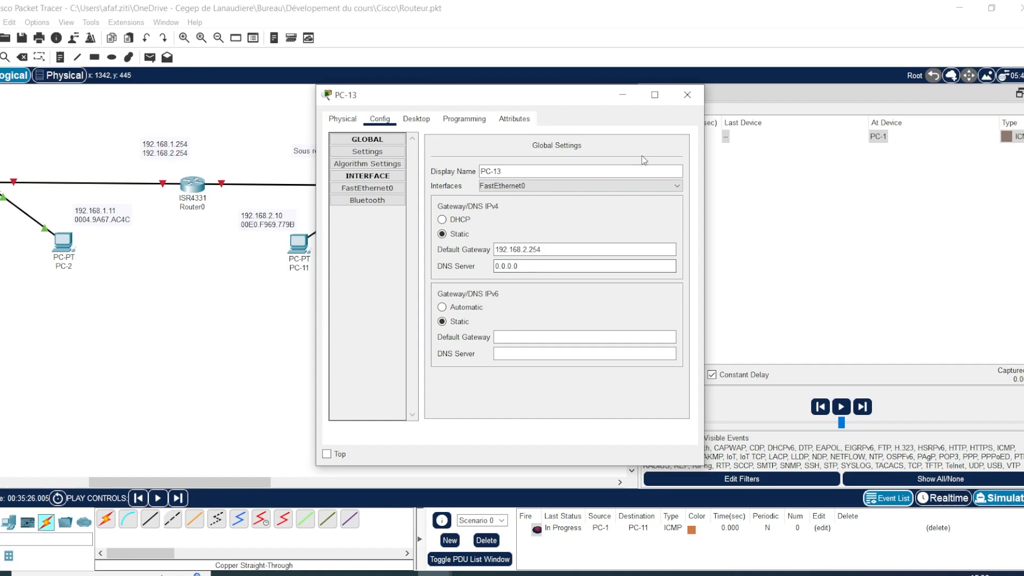
# Copy PC-13's default gateway address 192.168.2.254 to PC-12's IPv4 default gateway and set PC-12's DNS server to 0.0.0.0.
pyautogui.moveTo(542, 250); pyautogui.dragTo(431, 251)
pyautogui.hotkey('ctrl', 'c')
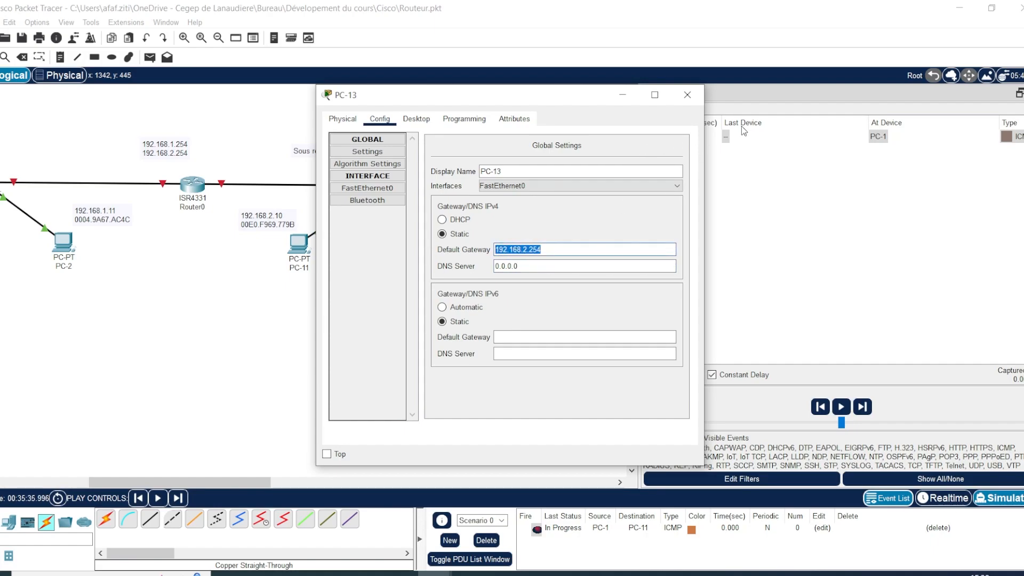
pyautogui.click(688, 95)
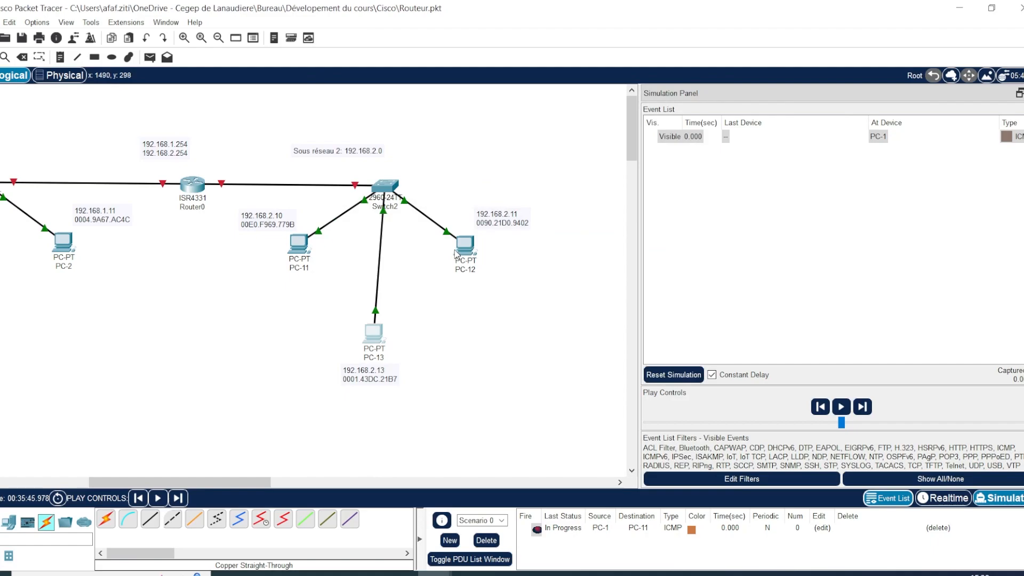
pyautogui.click(460, 250)
pyautogui.click(560, 249)
pyautogui.hotkey('ctrl', 'v')
pyautogui.press('Tab')
pyautogui.write('0.0.0.0')
pyautogui.click(688, 95)
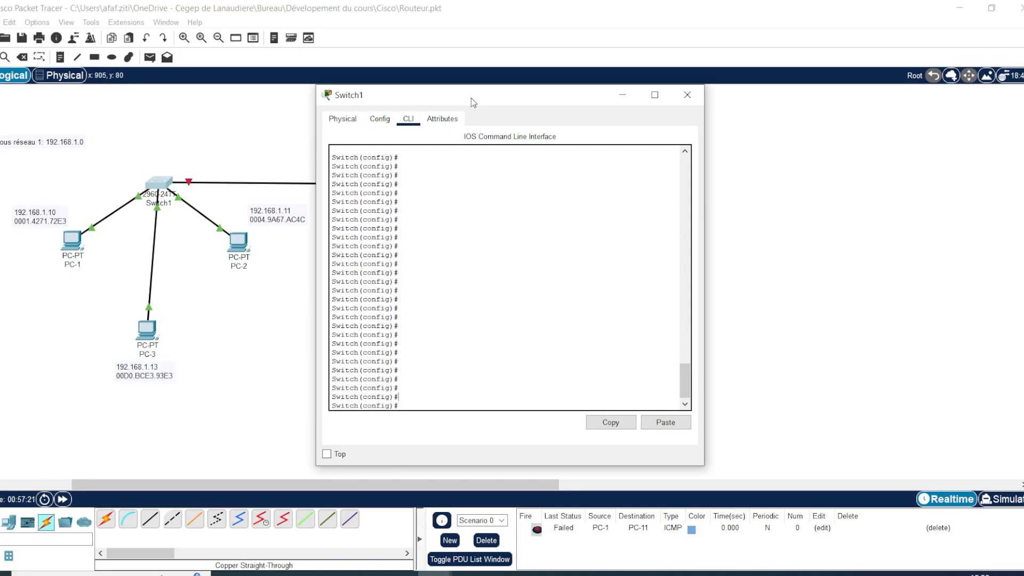
# Set Switch1's default gateway to 192.168.1.254 with the command ip default-gateway 192.168.1.254 in its command line.
pyautogui.moveTo(470, 100); pyautogui.dragTo(610, 99)
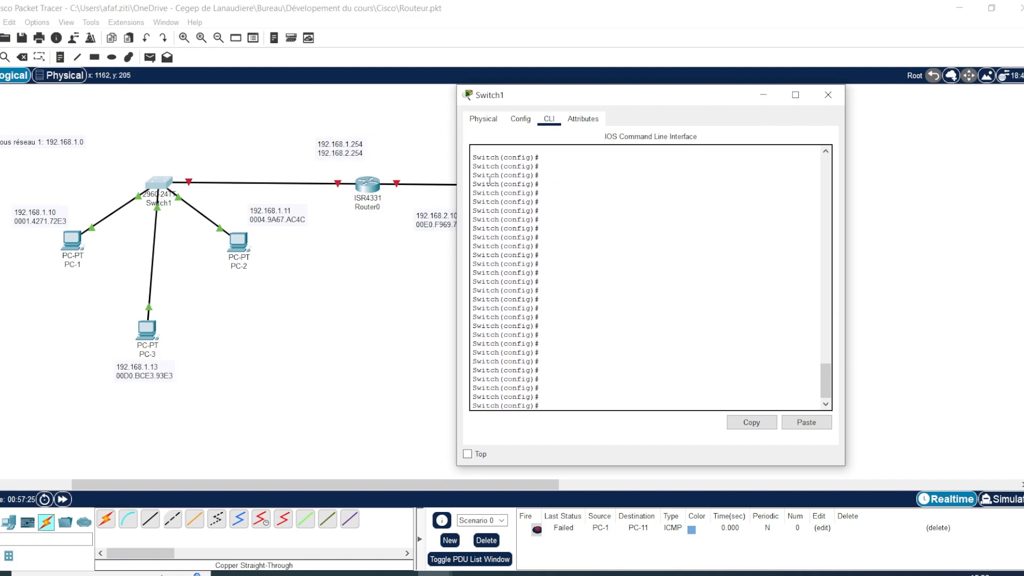
pyautogui.click(828, 95)
pyautogui.click(159, 183)
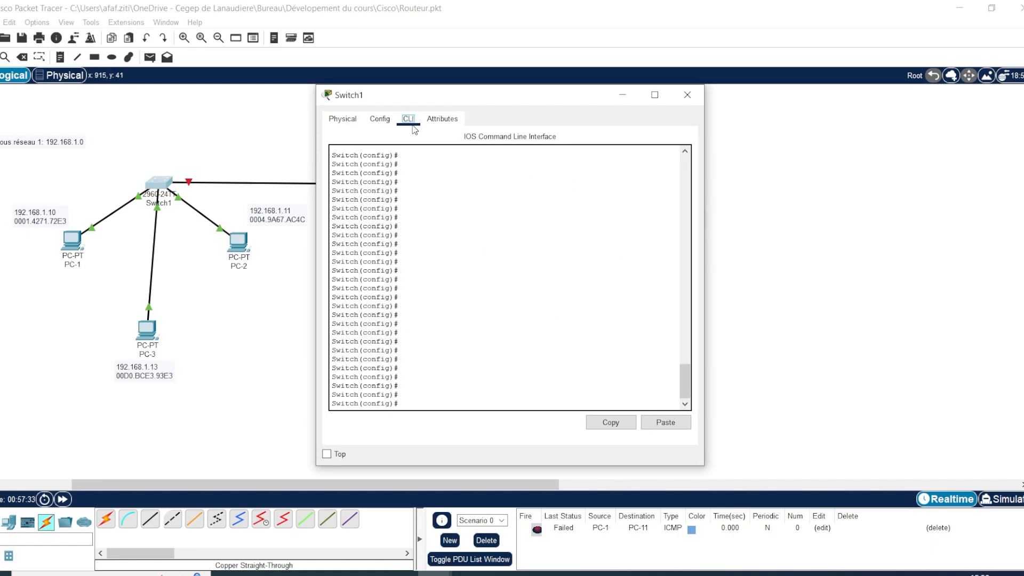
pyautogui.click(408, 399)
pyautogui.write('68.')
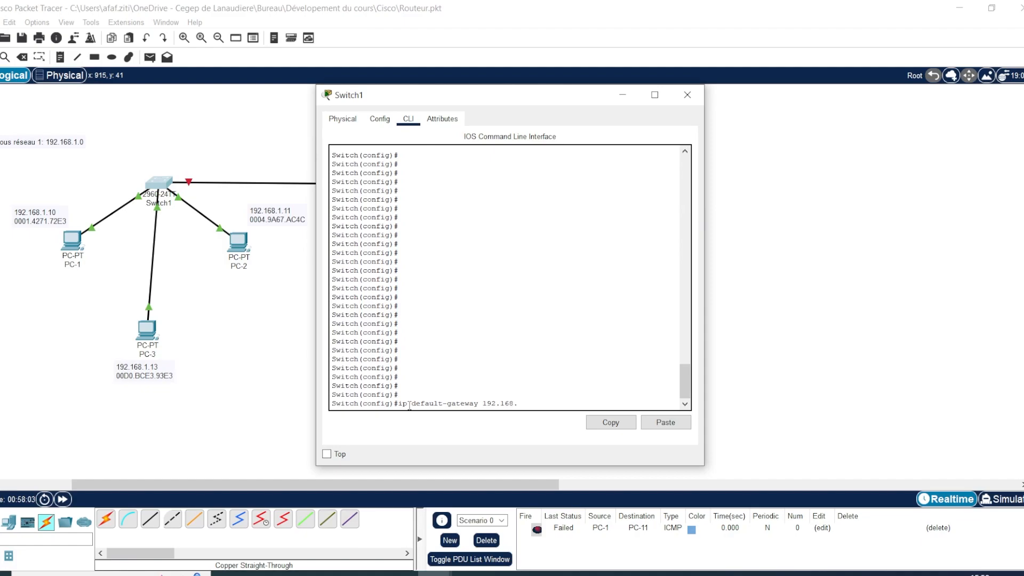
pyautogui.write('1.254')
pyautogui.press('Return')
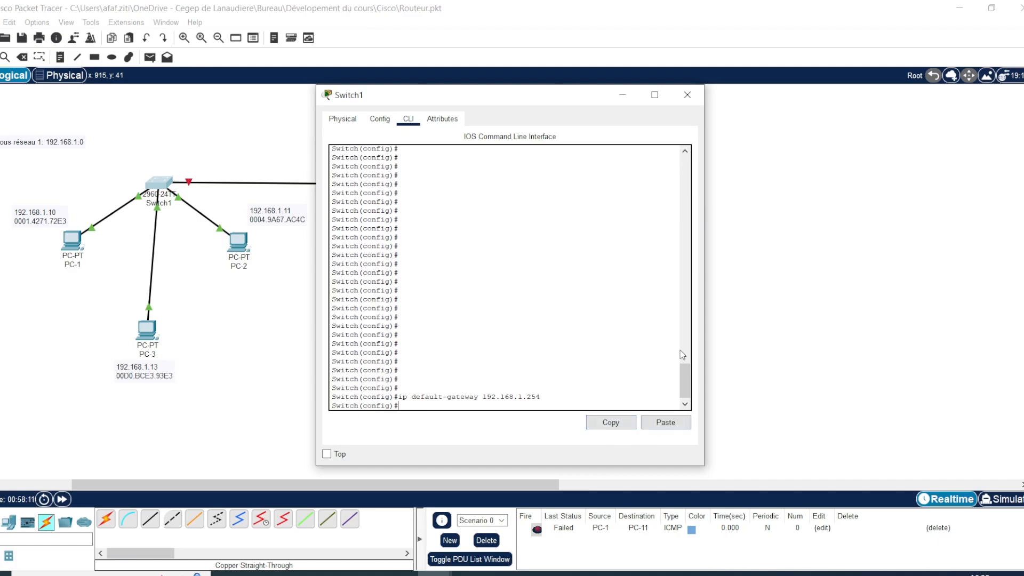
pyautogui.click(690, 98)
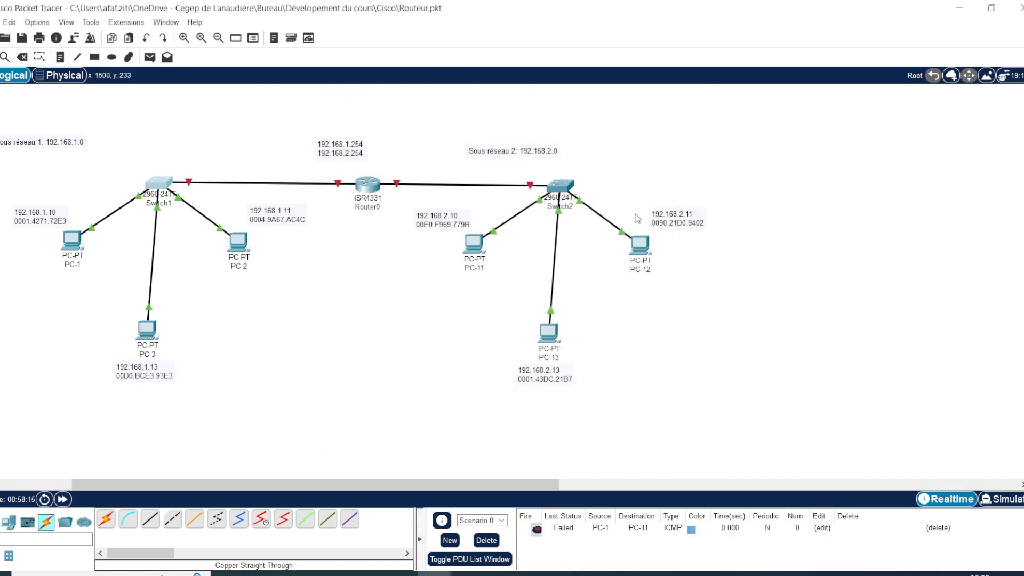
# Add a note above Switch1 reading "Default gateway: 192.168.1.254".
pyautogui.click(60, 57)
pyautogui.click(135, 154)
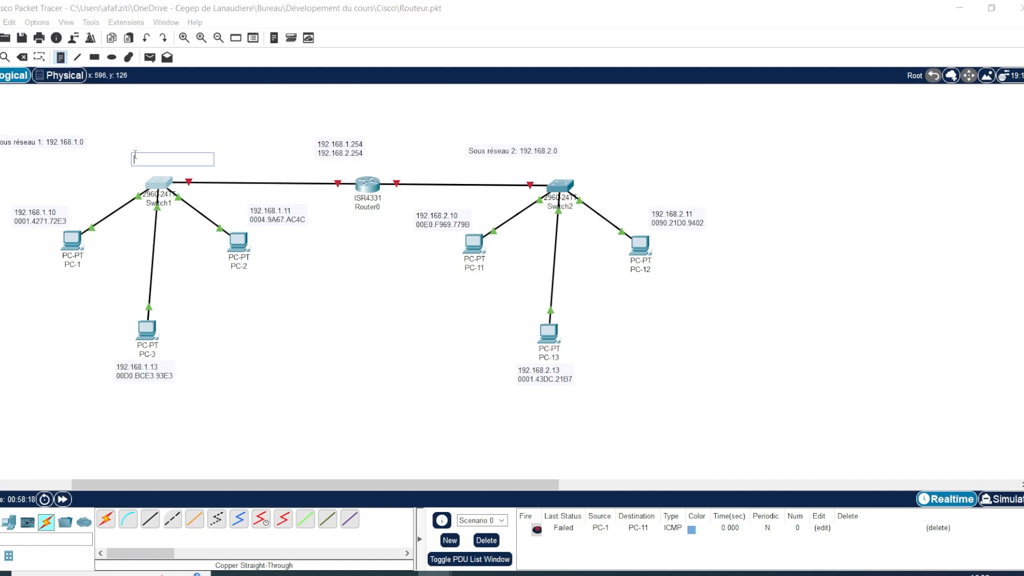
pyautogui.write('Default gateway: 192.1')
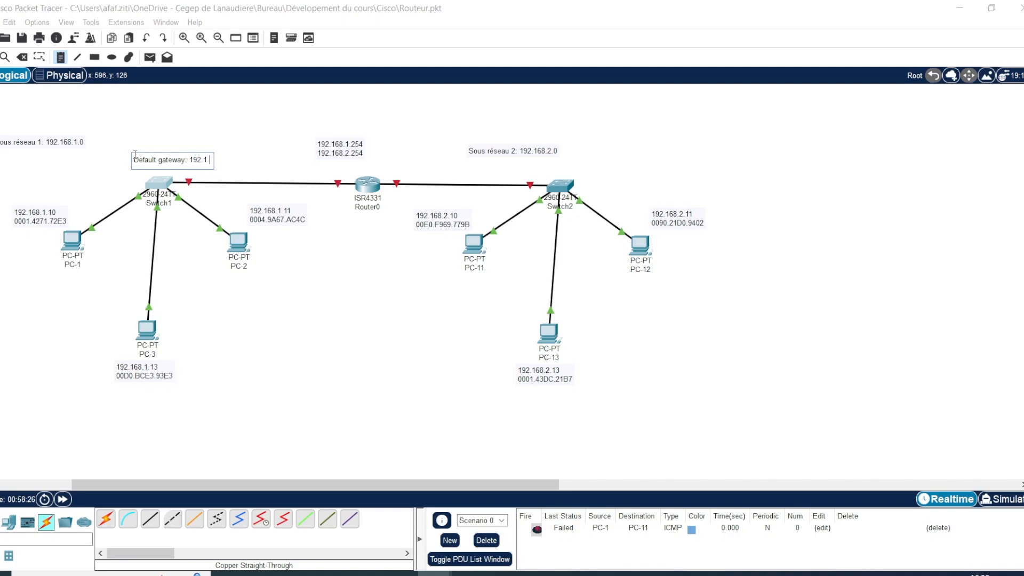
pyautogui.write('68.1.254')
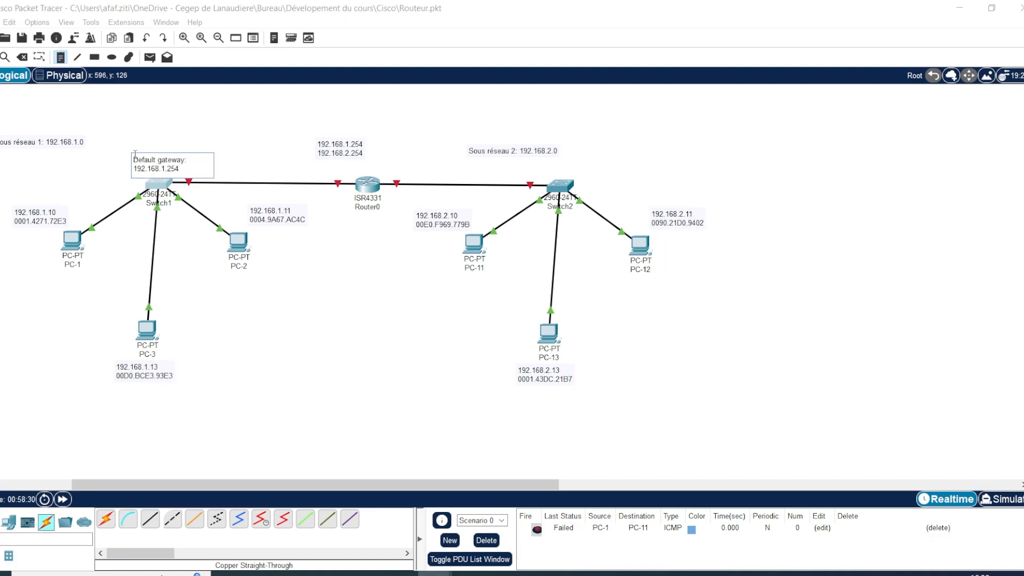
pyautogui.click(249, 140)
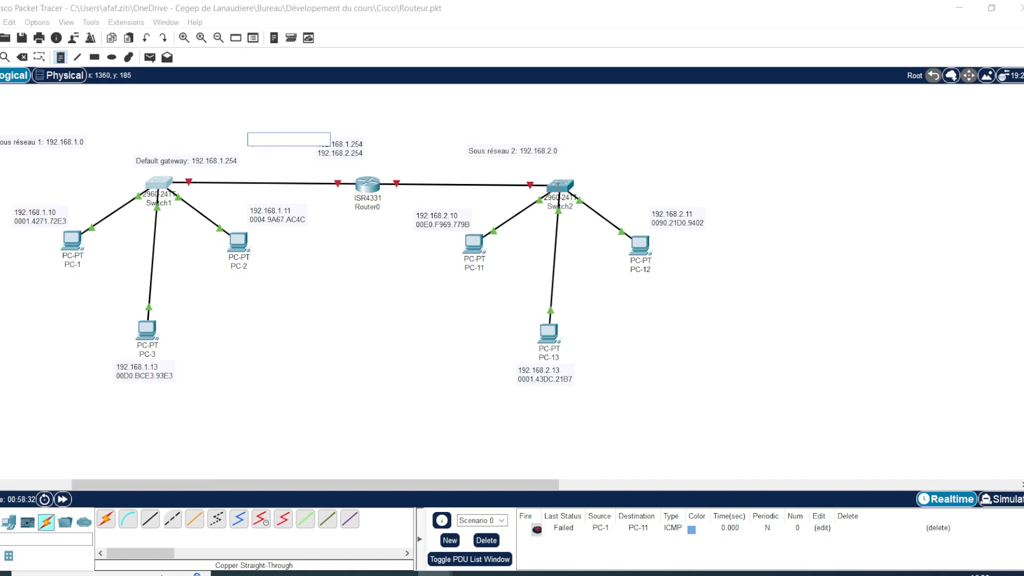
# Enter Switch2's GigabitEthernet0/1 interface configuration and run ip default-gateway 192.168.2.254 in its command line.
pyautogui.click(557, 185)
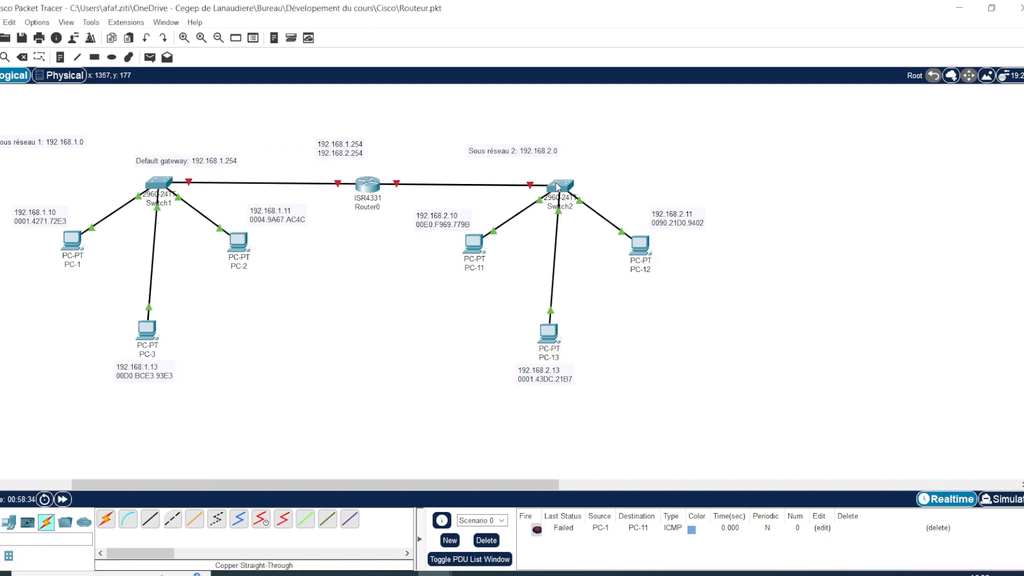
pyautogui.click(409, 120)
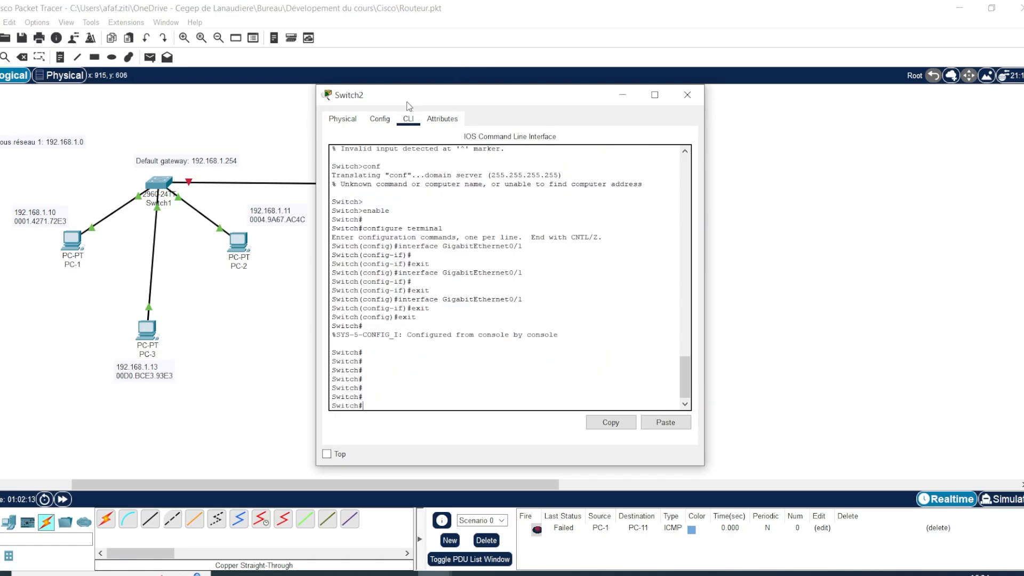
pyautogui.click(380, 120)
pyautogui.moveTo(413, 195); pyautogui.dragTo(410, 288)
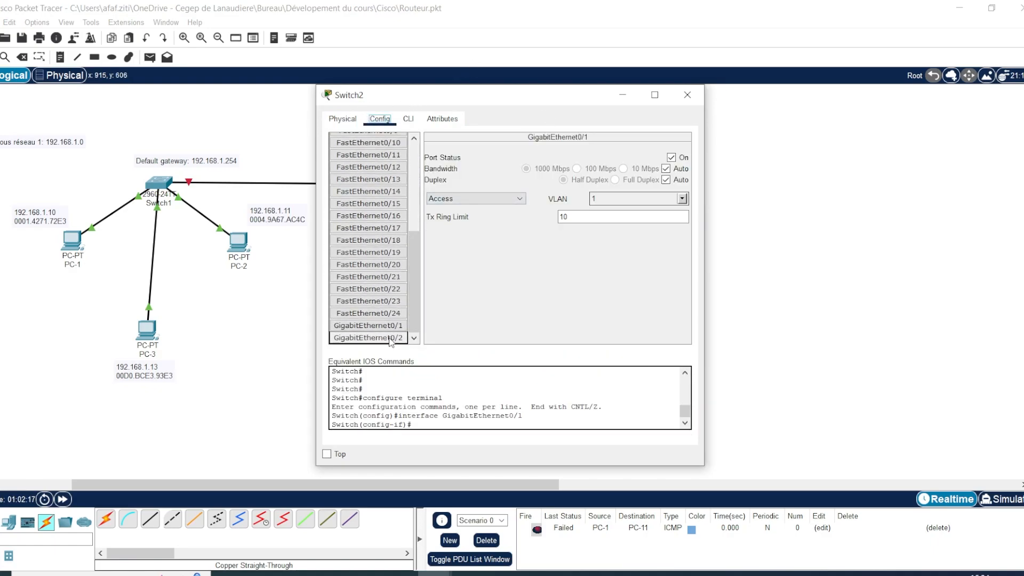
pyautogui.click(387, 329)
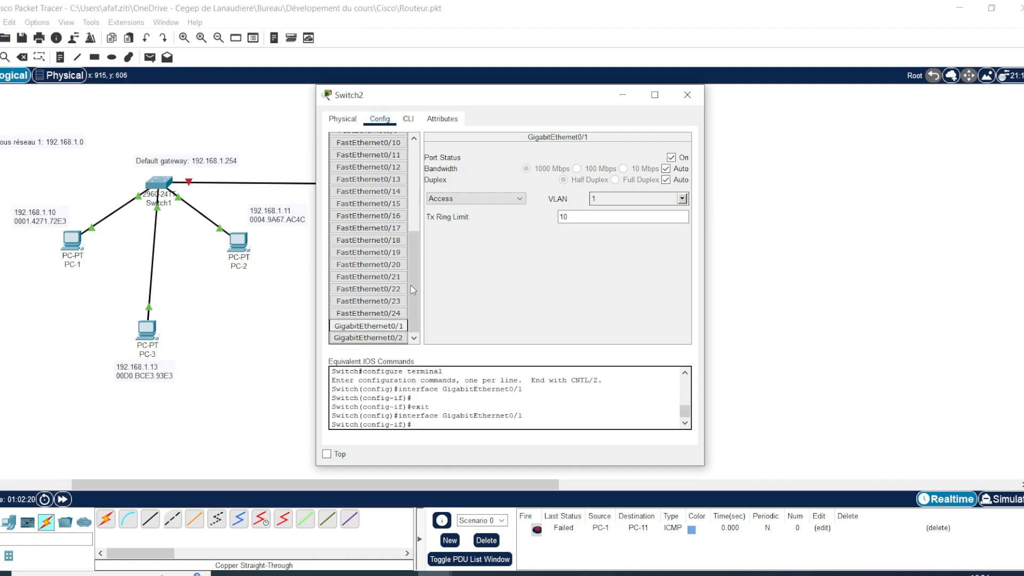
pyautogui.click(408, 119)
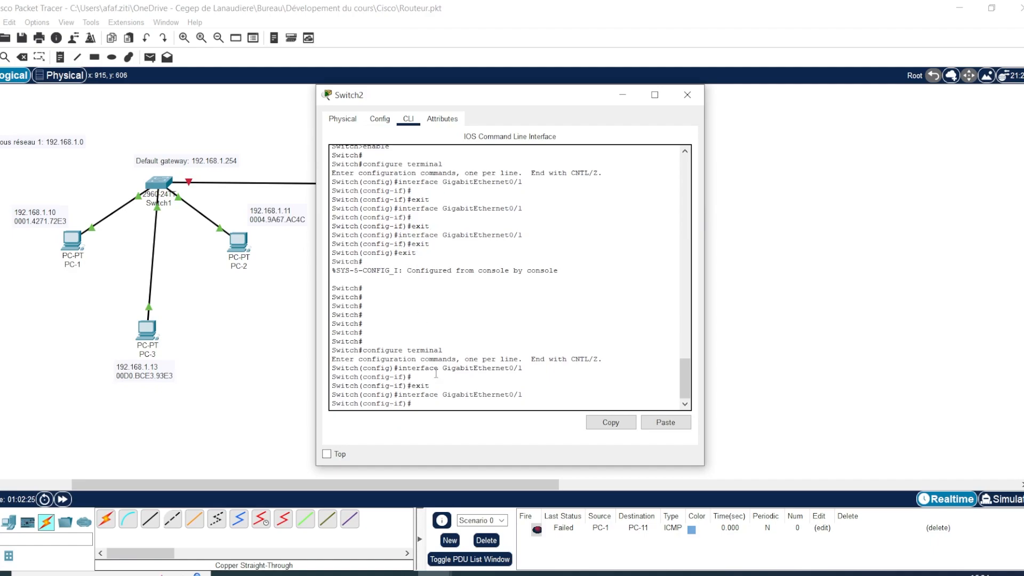
pyautogui.press('BackSpace')
pyautogui.press('BackSpace')
pyautogui.write('p default-gateway 192.168.2.254')
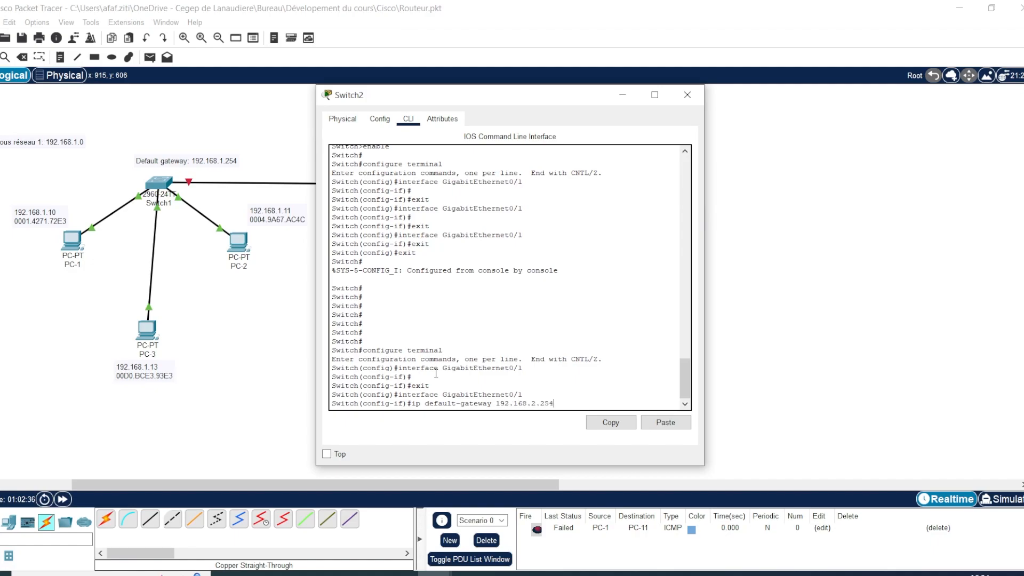
pyautogui.press('Return')
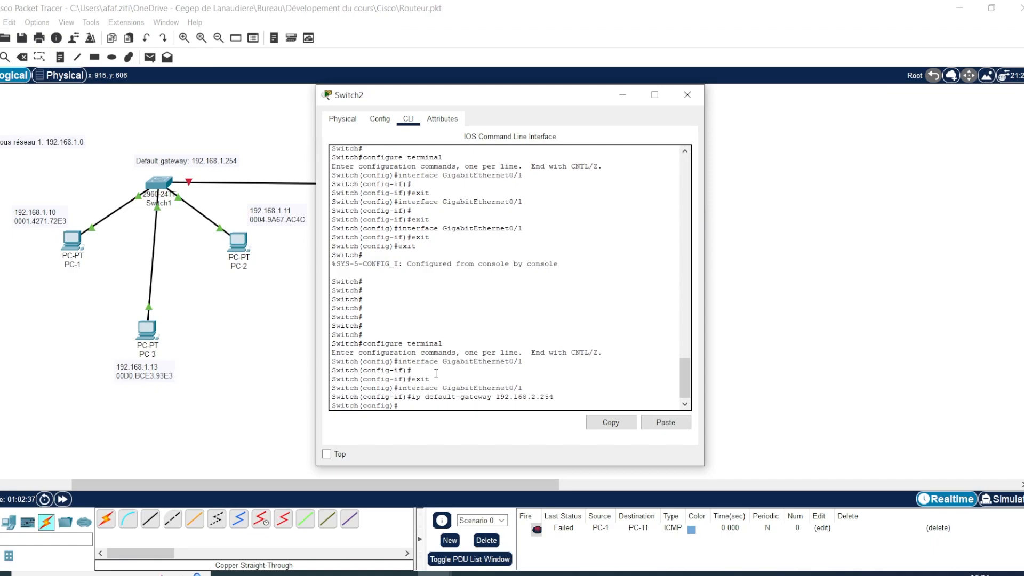
pyautogui.click(686, 96)
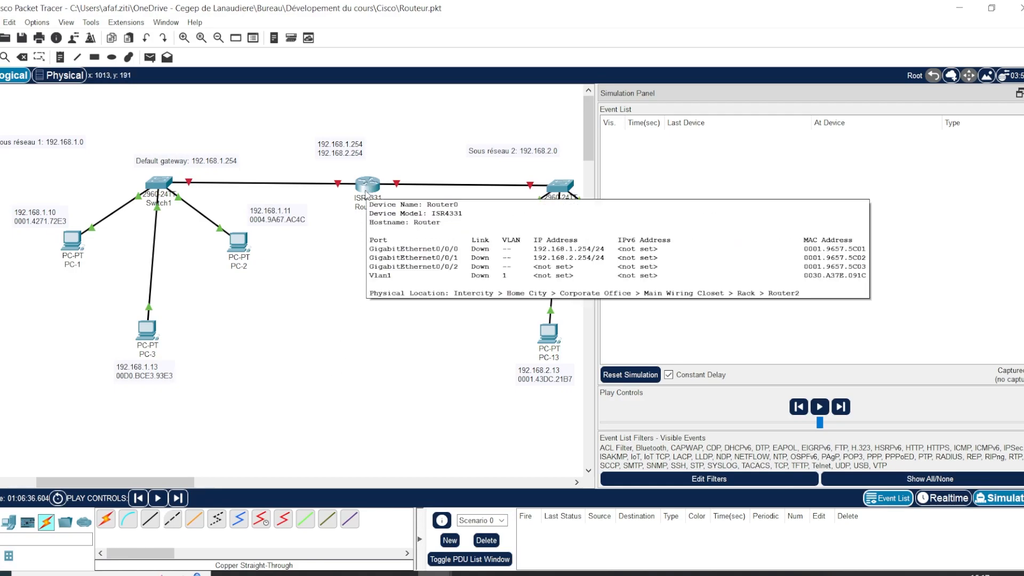
# Enable Router0's GigabitEthernet0/0/0 interface with the no shutdown command and check its port status.
pyautogui.click(367, 190)
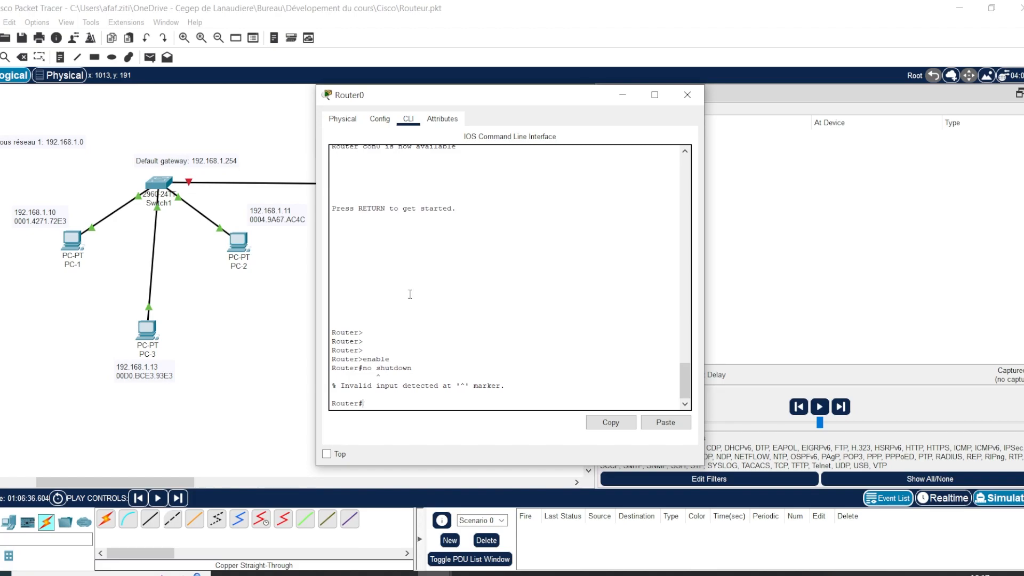
pyautogui.click(380, 119)
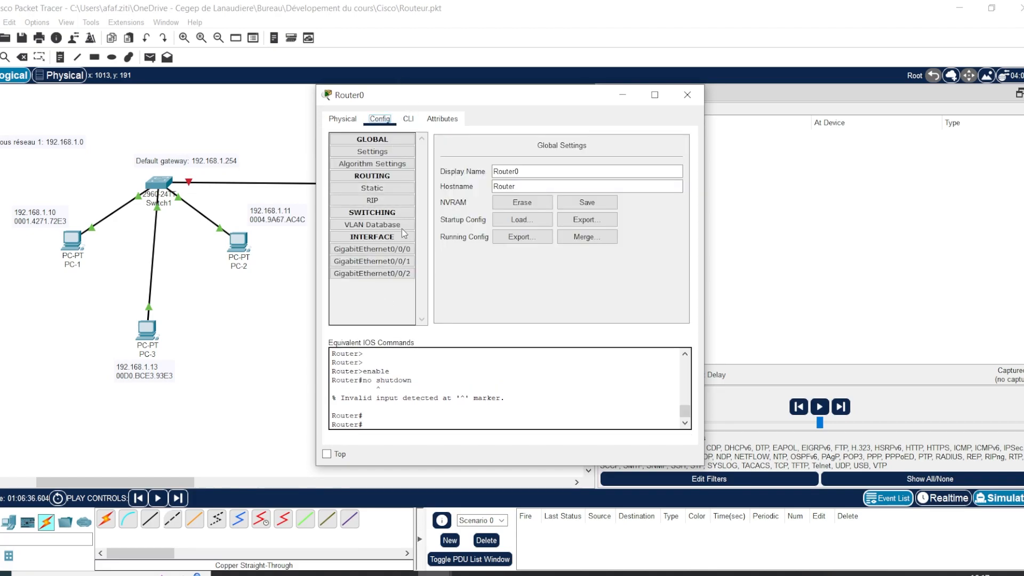
pyautogui.click(371, 249)
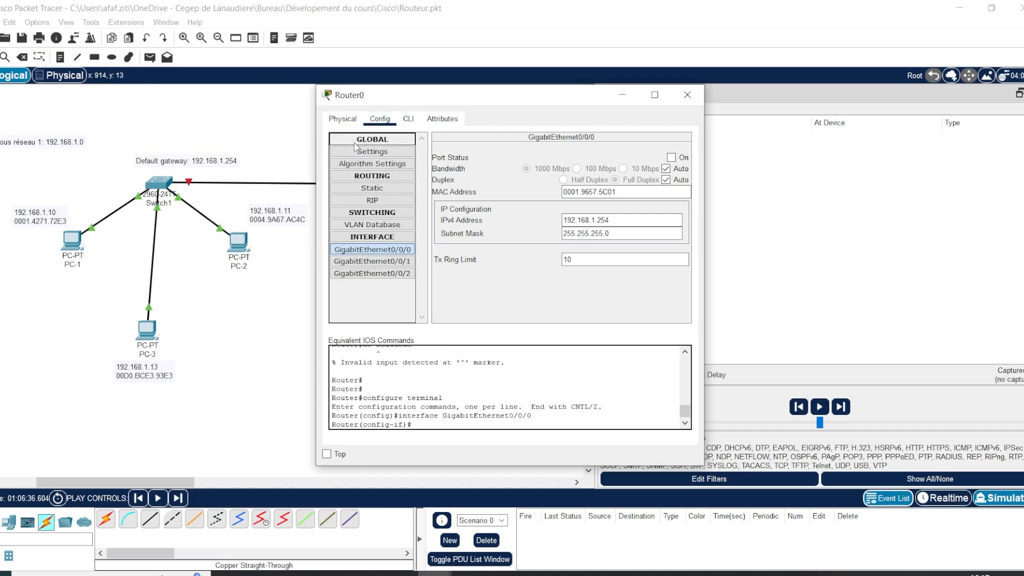
pyautogui.click(408, 119)
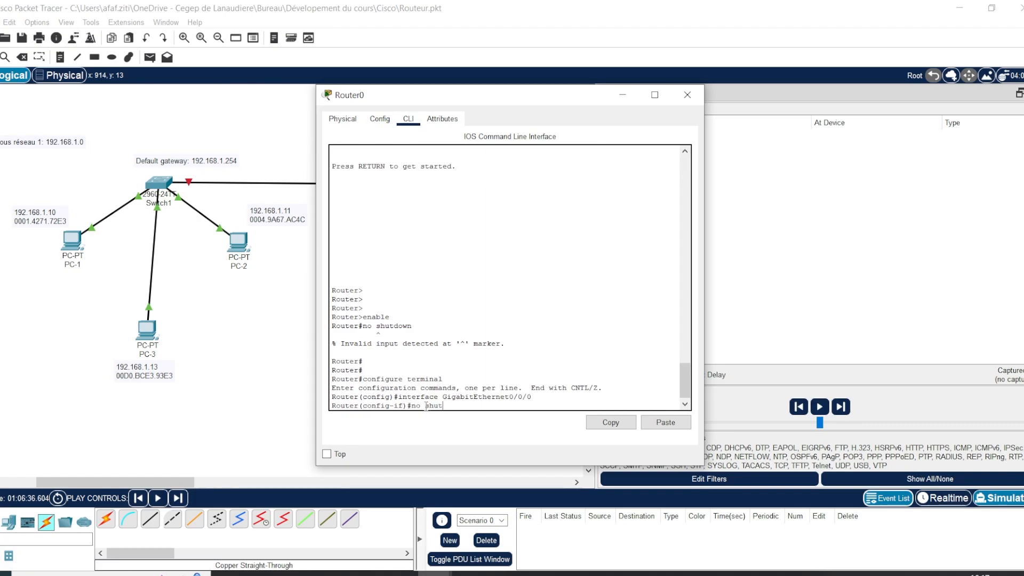
pyautogui.press('Return')
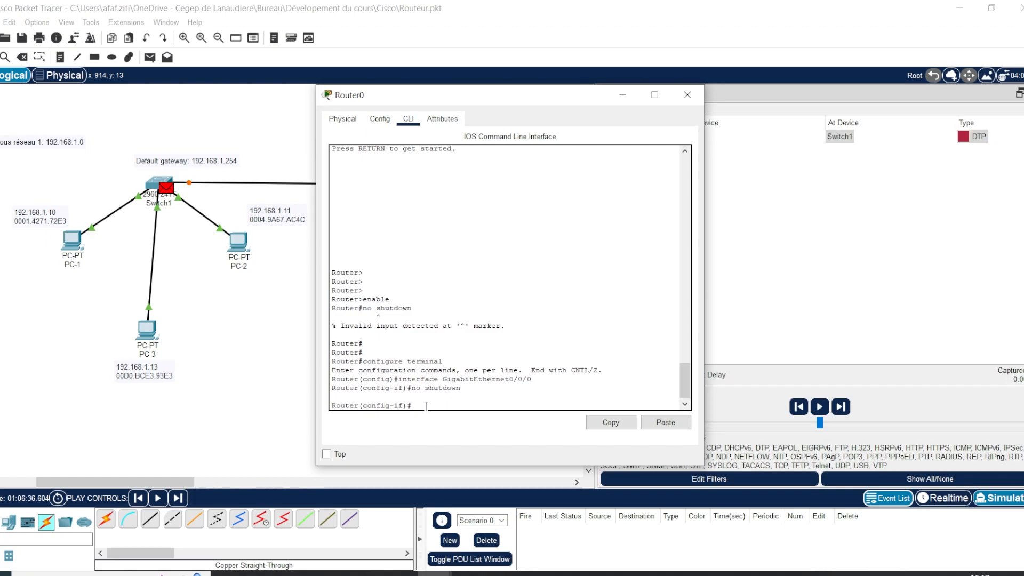
pyautogui.moveTo(583, 105); pyautogui.dragTo(806, 78)
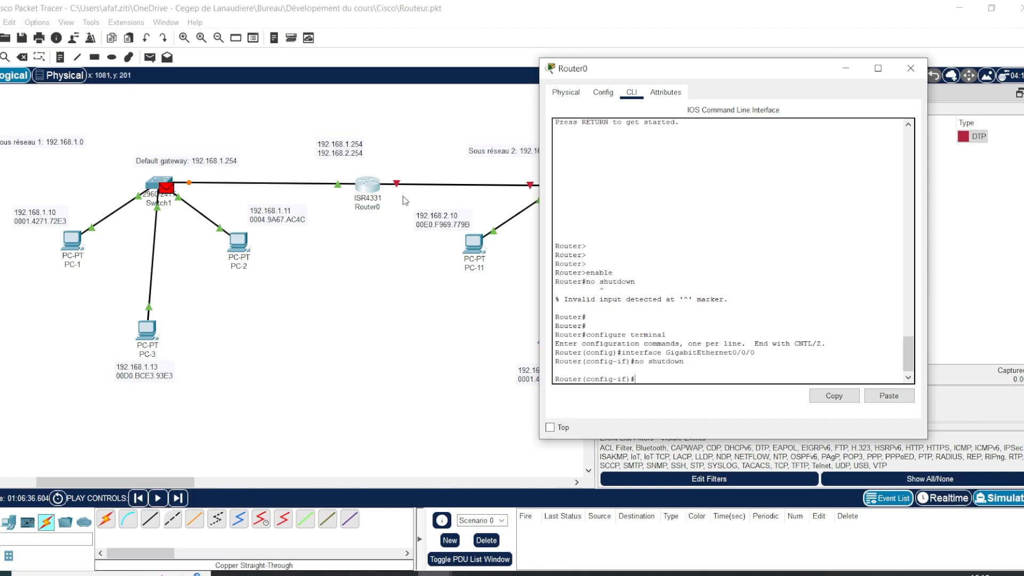
pyautogui.click(603, 92)
pyautogui.click(596, 222)
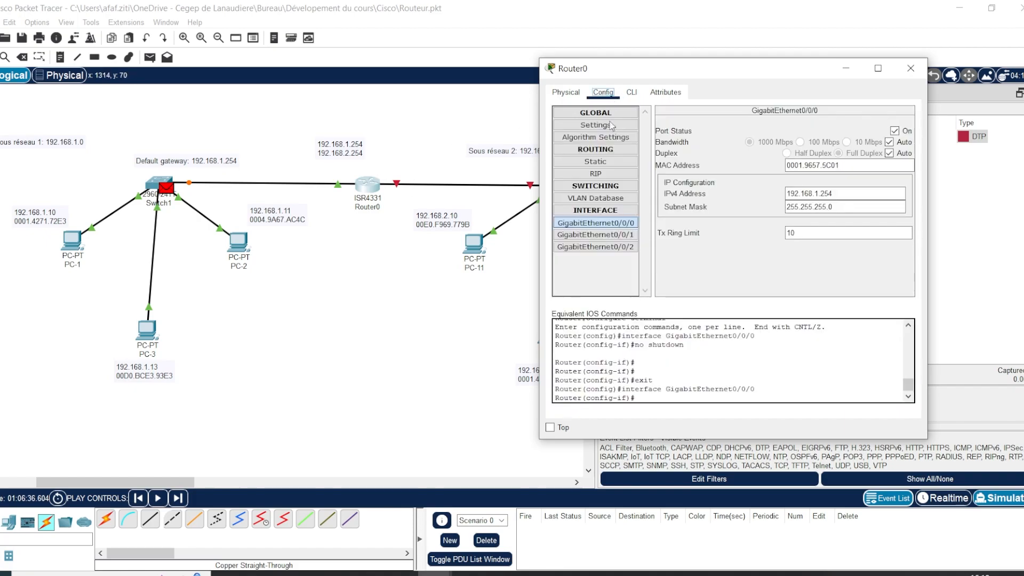
# Enable Router0's GigabitEthernet0/0/1 interface by running no shutdown in its command line.
pyautogui.click(596, 235)
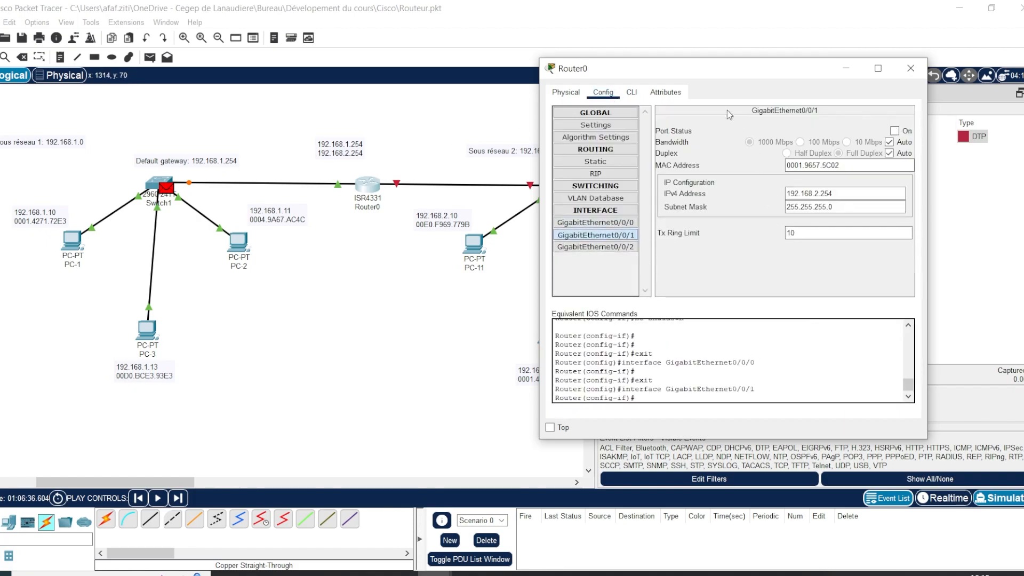
pyautogui.click(632, 92)
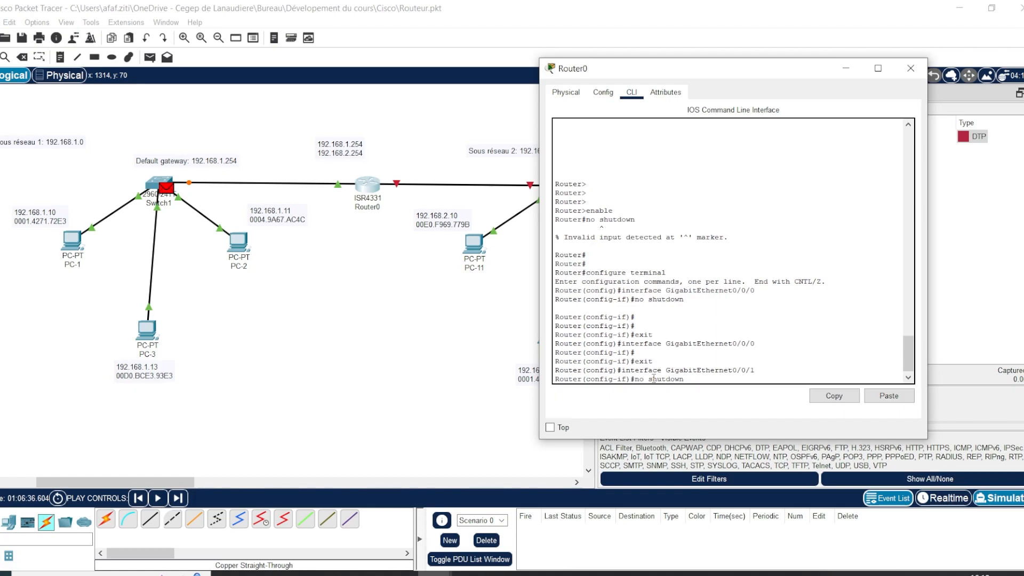
pyautogui.press('Return')
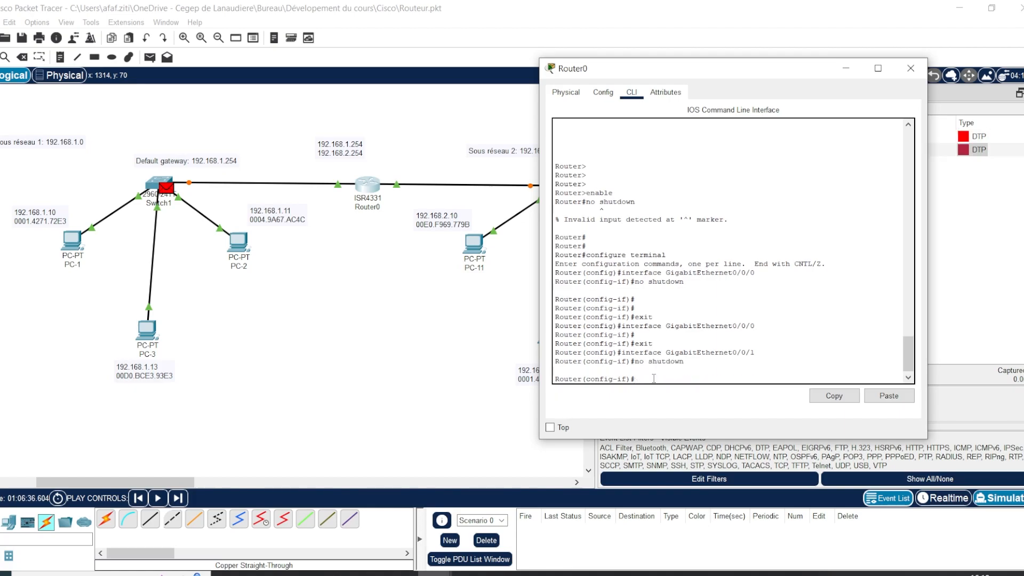
pyautogui.click(919, 71)
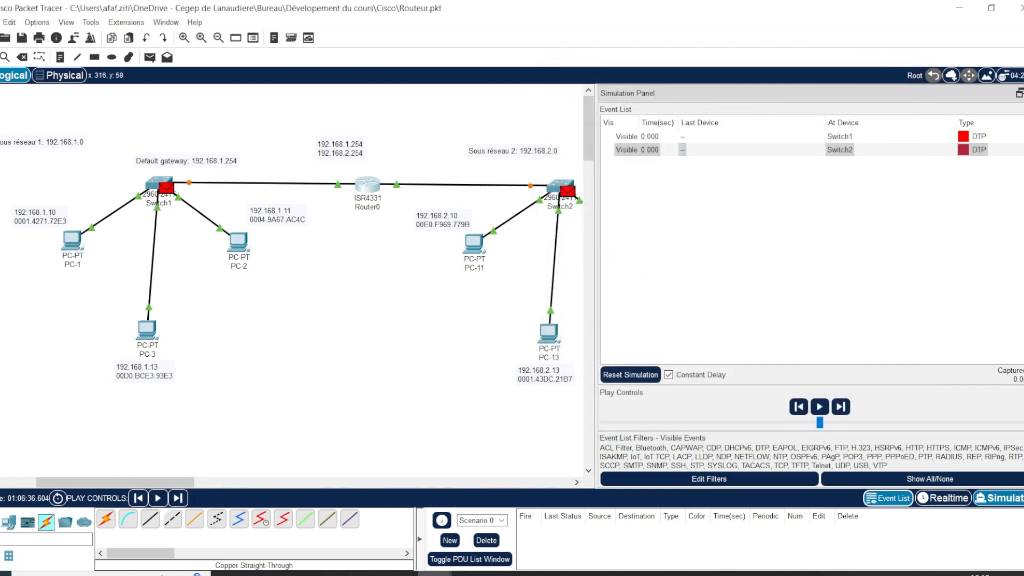
# Inspect Router0's routing table for the connected and local networks on each port.
pyautogui.click(5, 57)
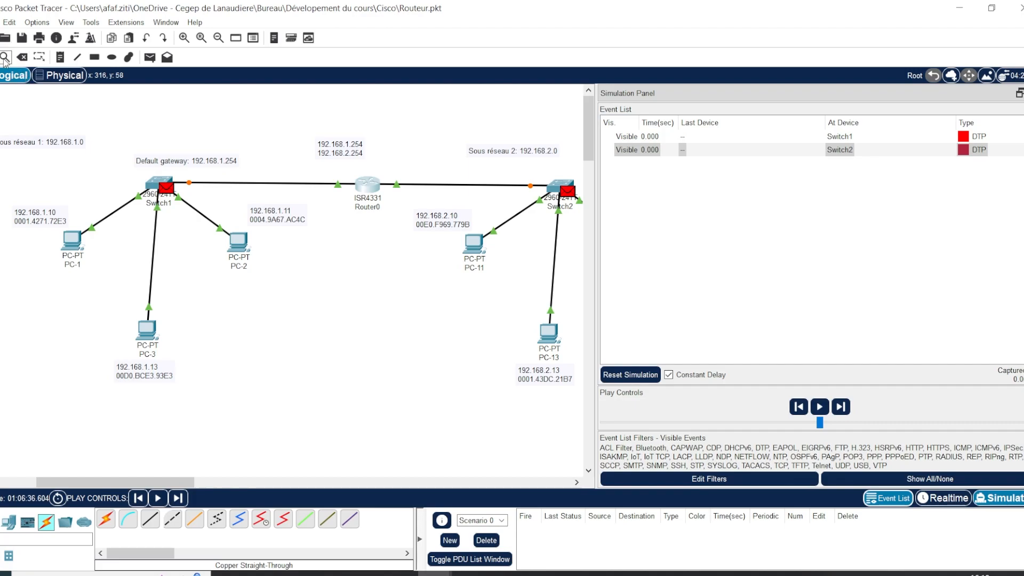
pyautogui.click(370, 185)
pyautogui.click(389, 195)
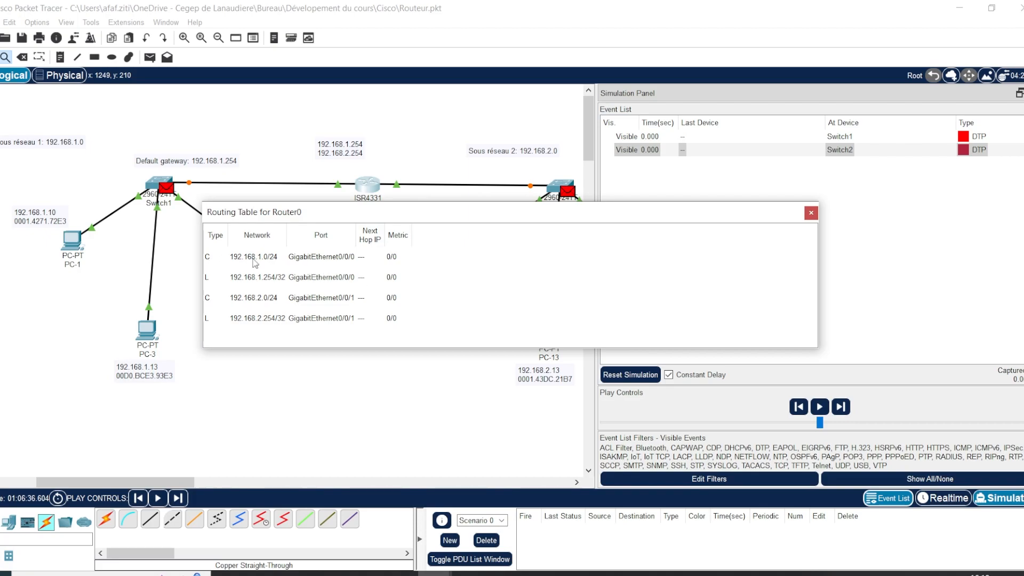
pyautogui.moveTo(387, 212); pyautogui.dragTo(592, 130)
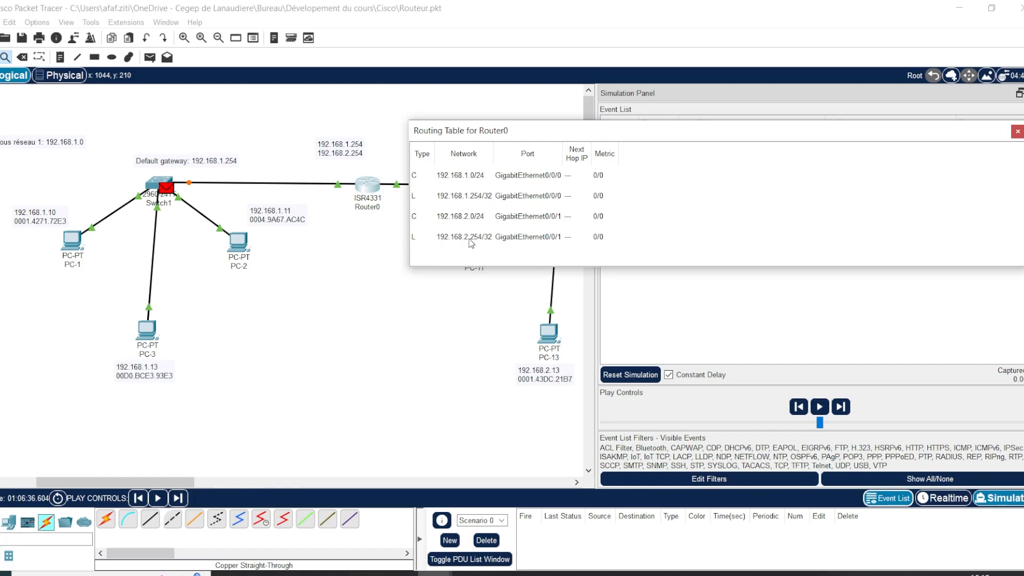
pyautogui.click(1018, 131)
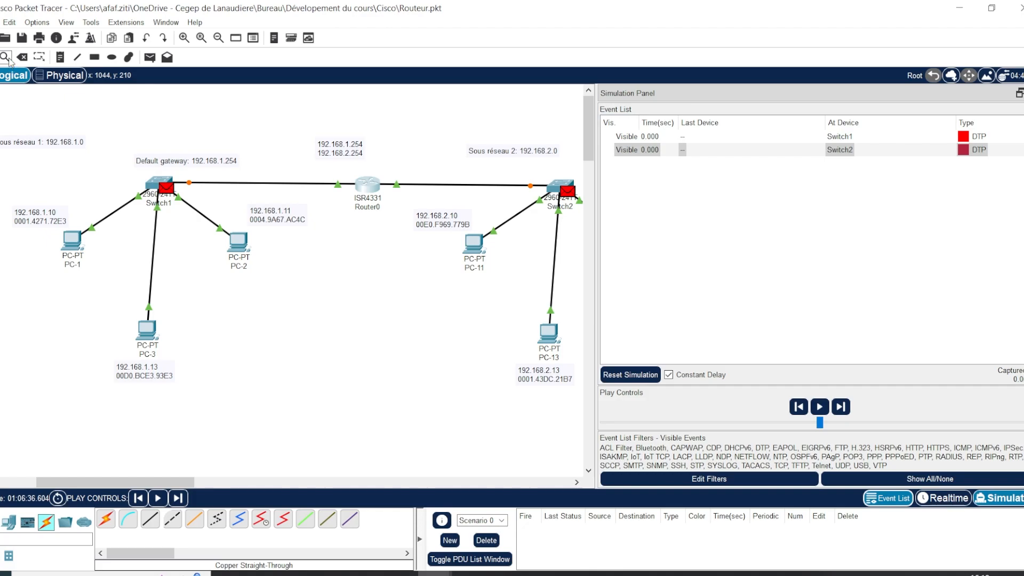
# Inspect Router0's ARP table for the IP and hardware addresses of its interfaces.
pyautogui.click(367, 185)
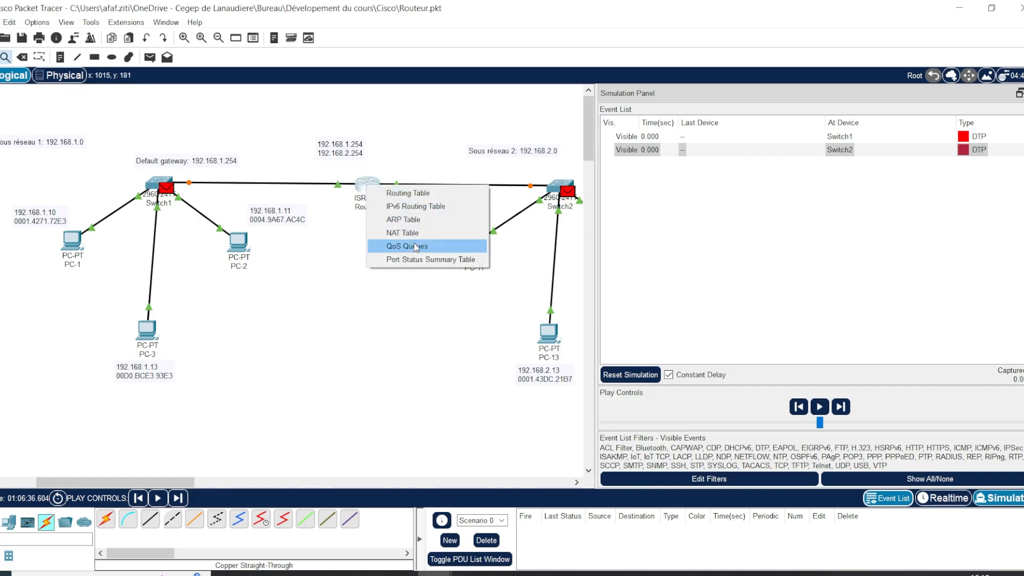
pyautogui.click(404, 220)
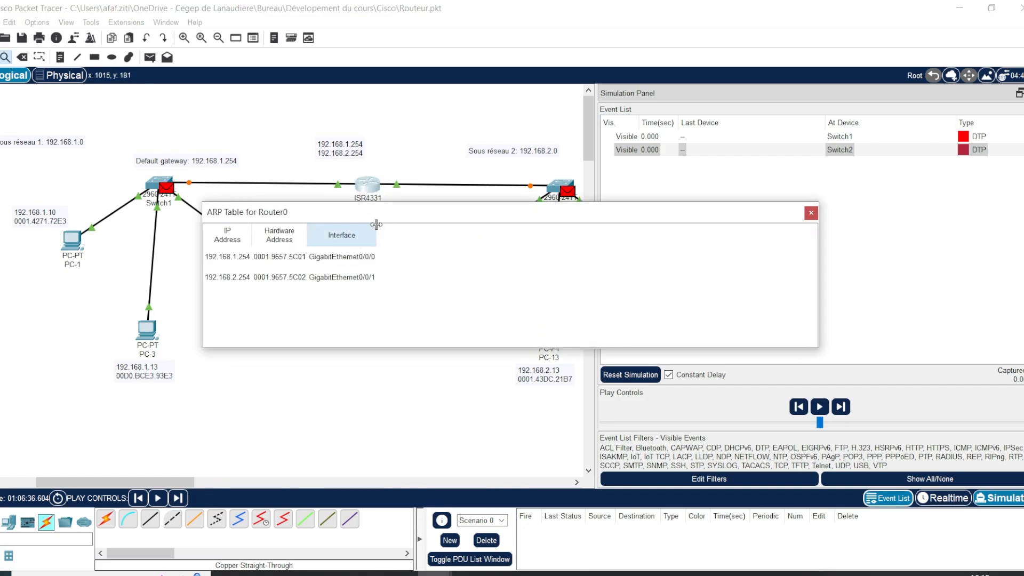
pyautogui.moveTo(416, 219); pyautogui.dragTo(616, 167)
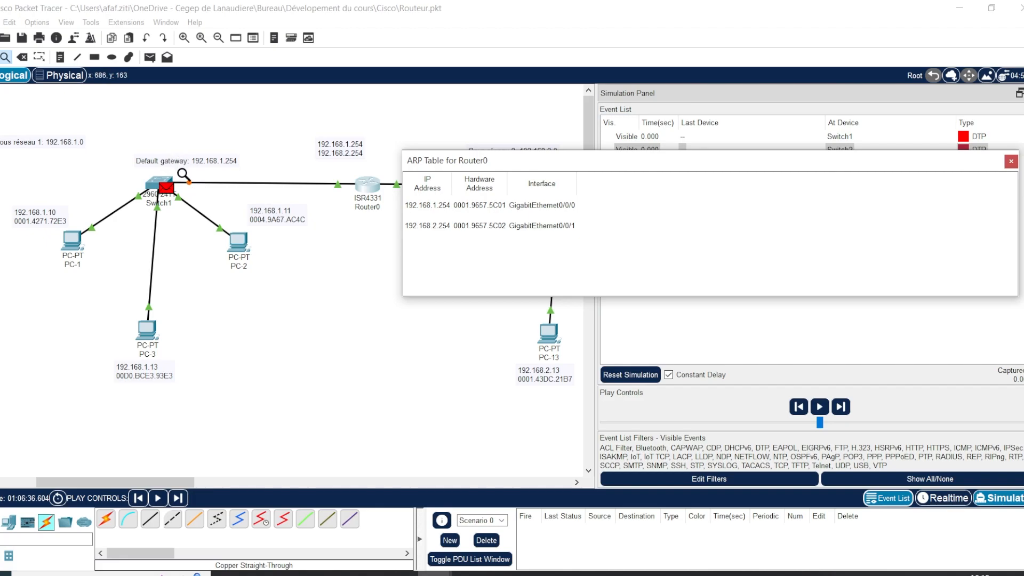
pyautogui.click(1011, 162)
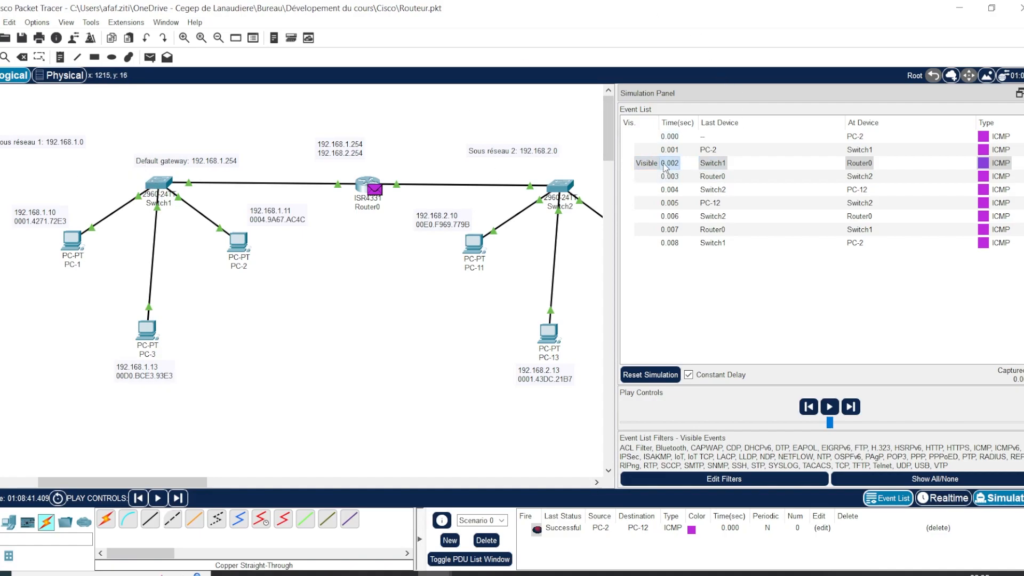
# Examine the inbound and outbound layer details at Router0 for the ICMP packet sent from PC-2 to PC-12.
pyautogui.click(683, 164)
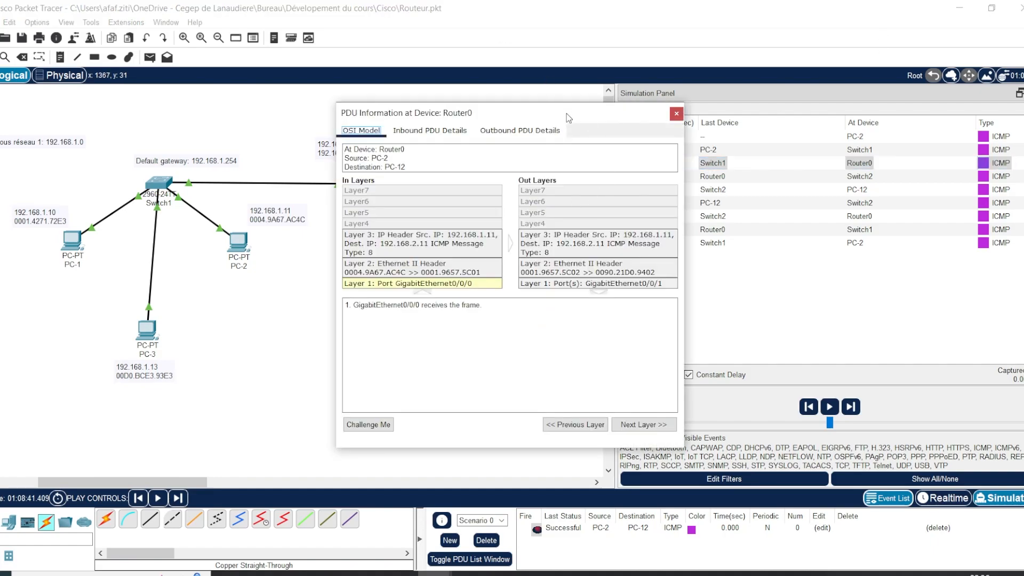
pyautogui.moveTo(569, 118); pyautogui.dragTo(638, 52)
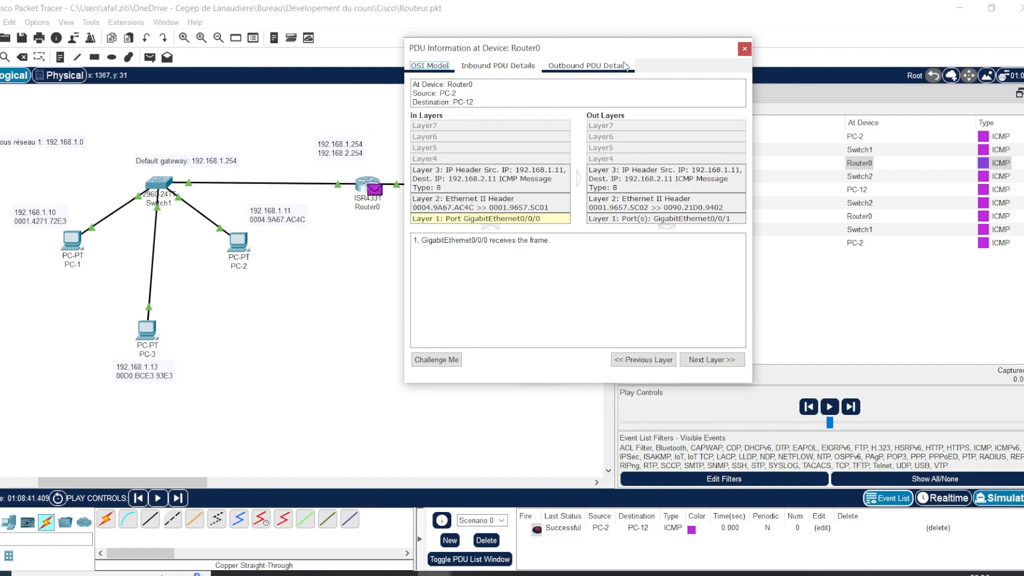
pyautogui.moveTo(649, 52); pyautogui.dragTo(546, 58)
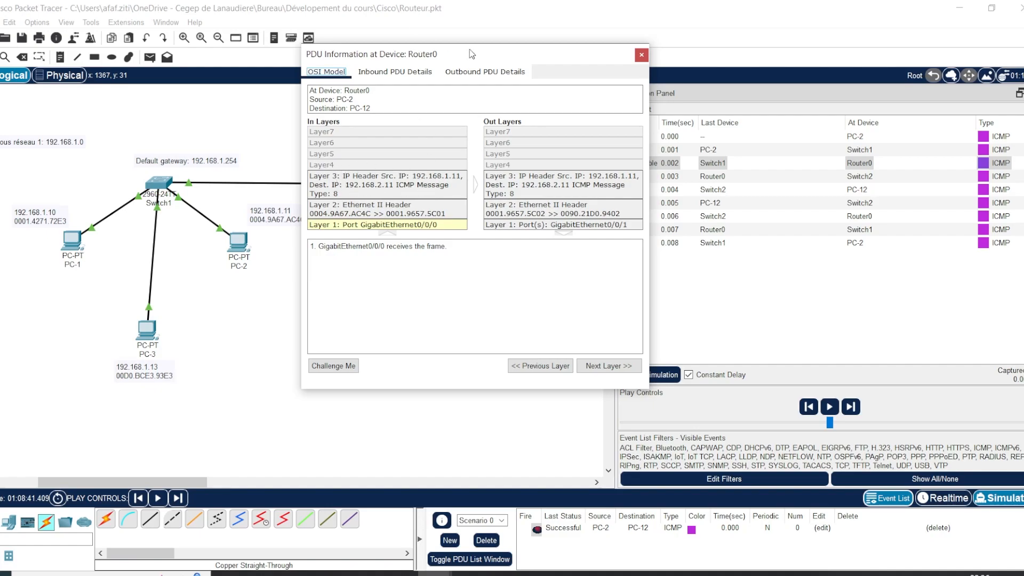
pyautogui.moveTo(502, 58); pyautogui.dragTo(599, 38)
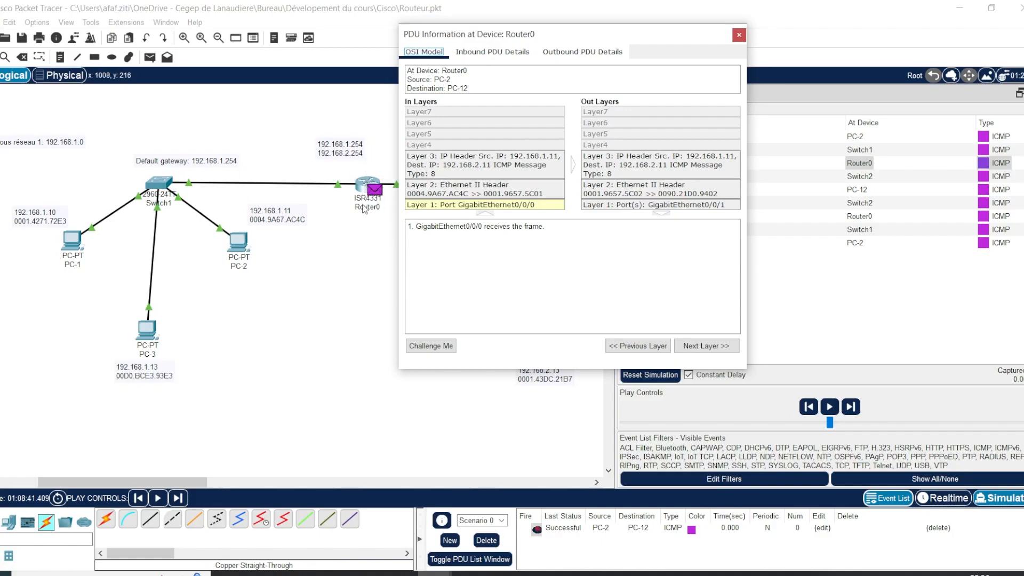
pyautogui.moveTo(604, 33); pyautogui.dragTo(802, 30)
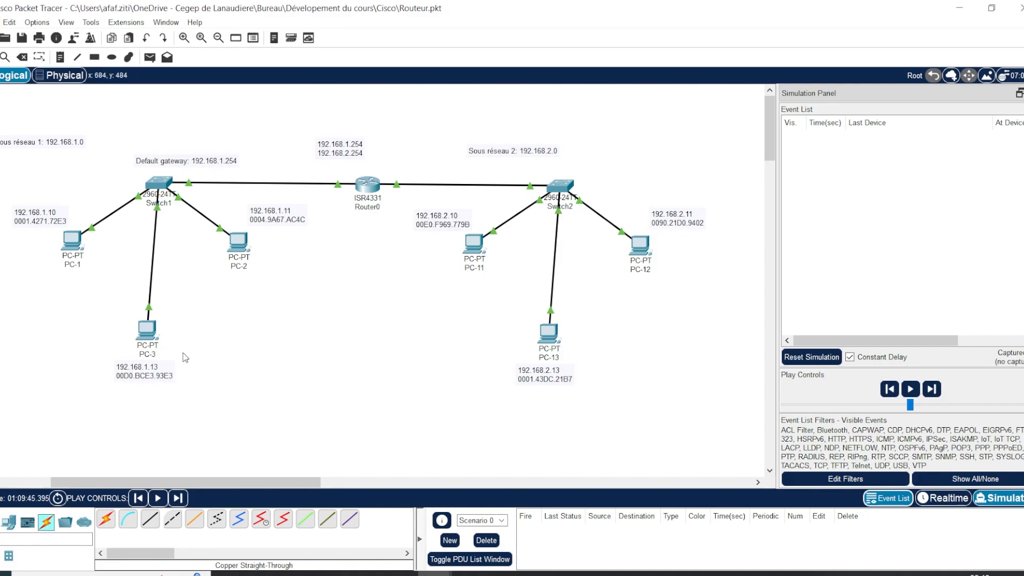
# Run ipconfig in PC-3's Command Prompt and check its IPv4 address, subnet mask and default gateway.
pyautogui.click(147, 335)
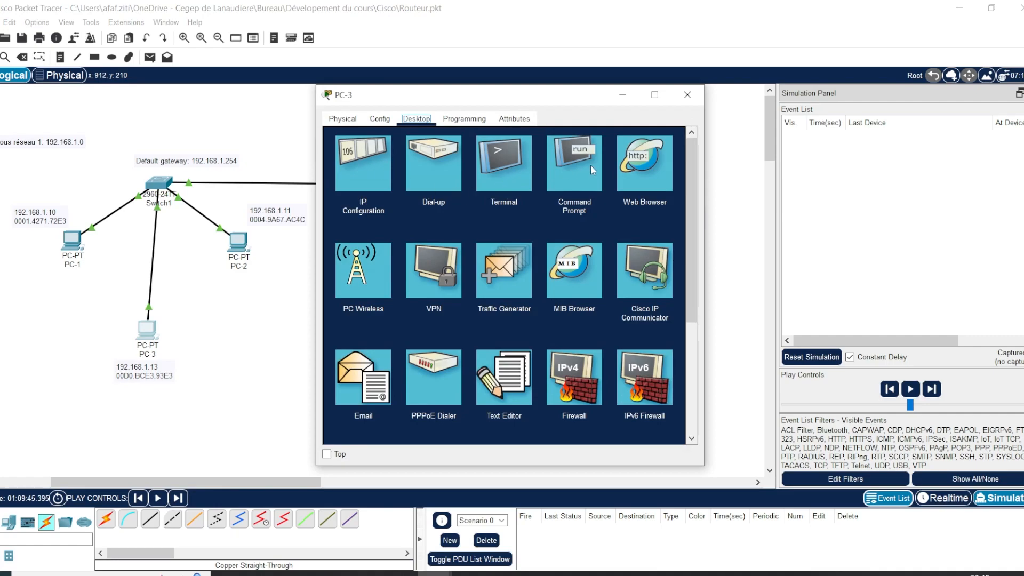
pyautogui.click(591, 166)
pyautogui.write('ipconf')
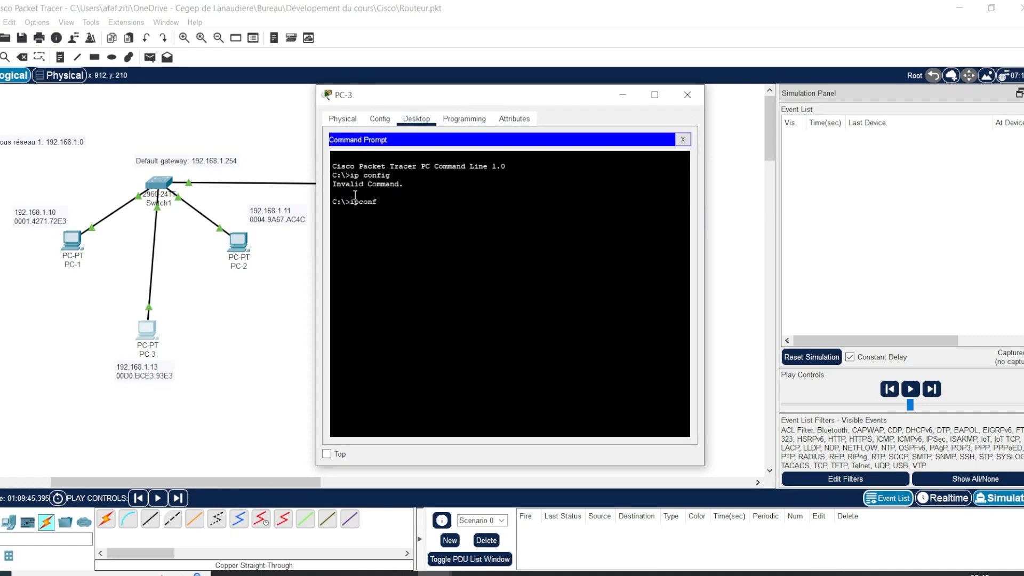
pyautogui.write('ig')
pyautogui.press('Return')
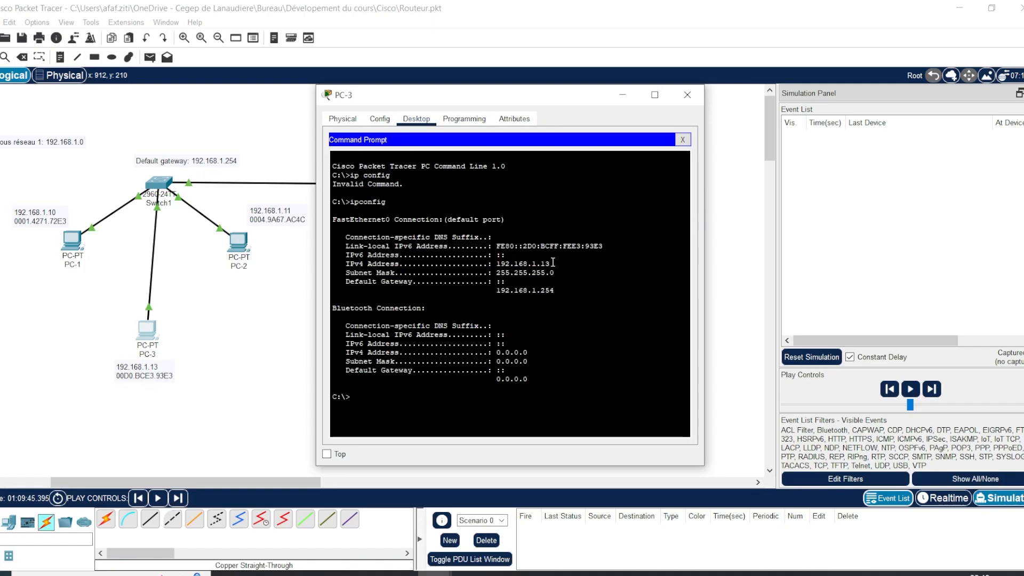
pyautogui.moveTo(548, 263); pyautogui.dragTo(493, 273)
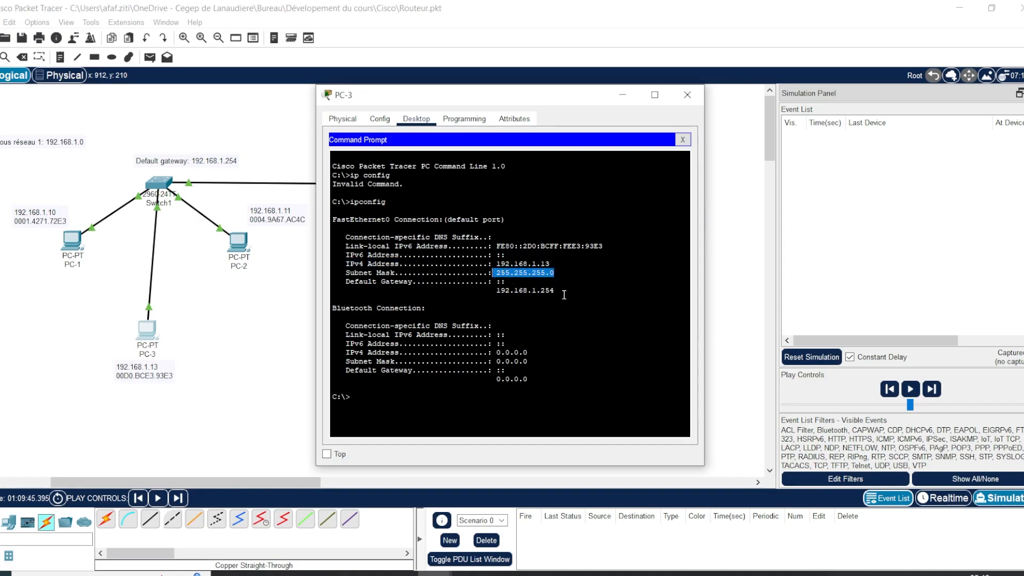
pyautogui.moveTo(558, 289); pyautogui.dragTo(470, 291)
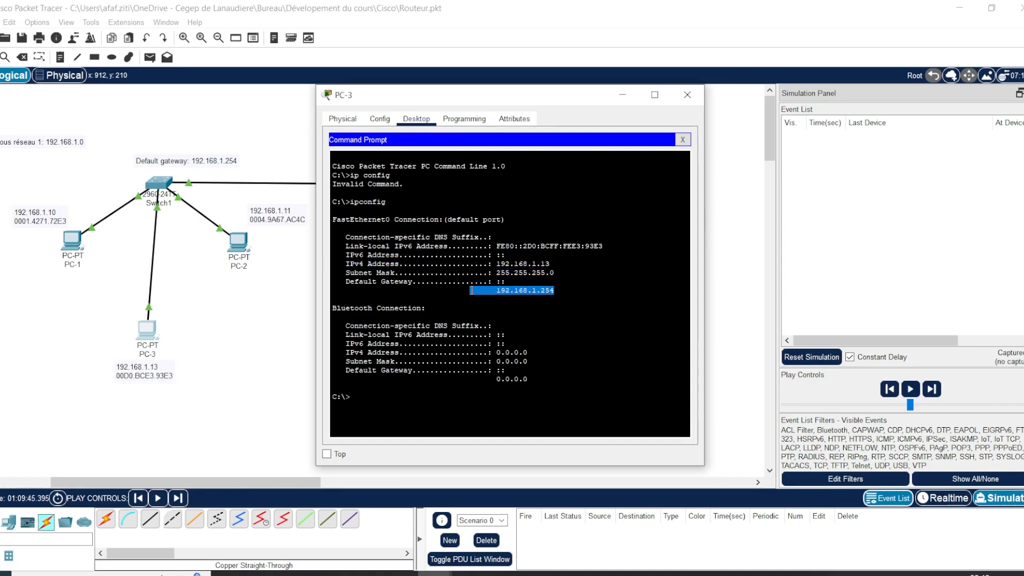
# Run arp -a in PC-3's Command Prompt to list its ARP cache.
pyautogui.click(403, 401)
pyautogui.moveTo(539, 101); pyautogui.dragTo(777, 99)
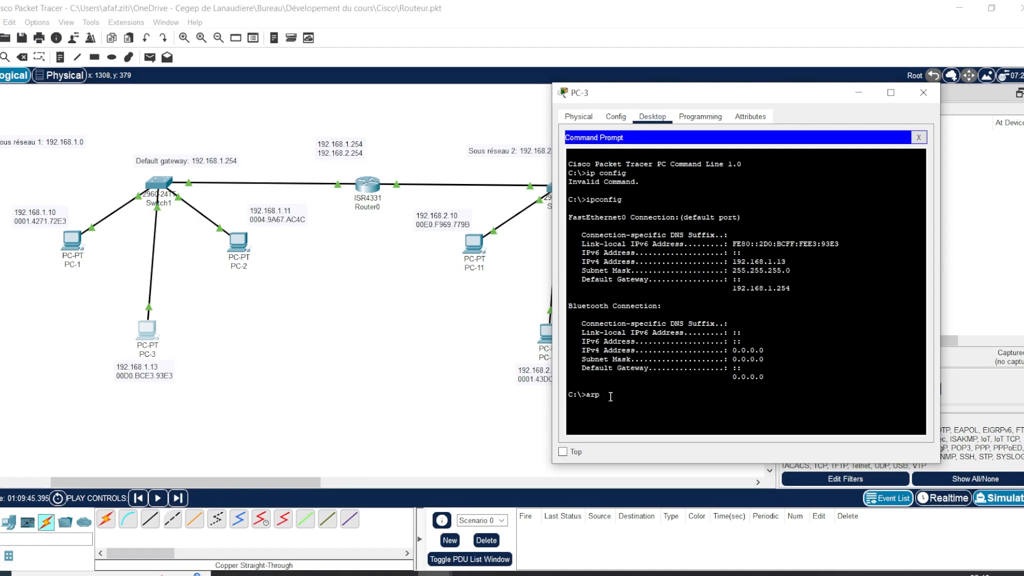
pyautogui.press('Return')
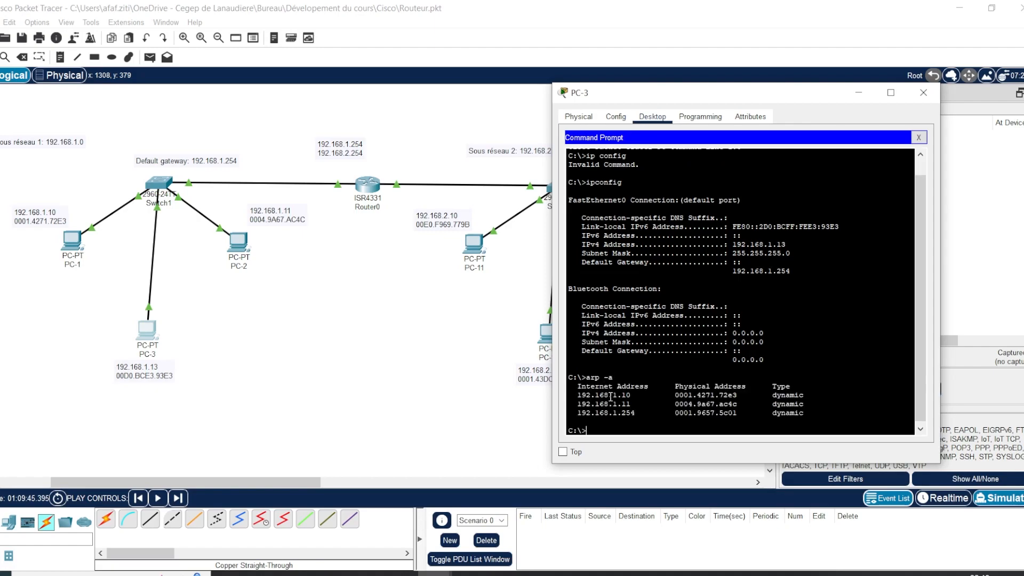